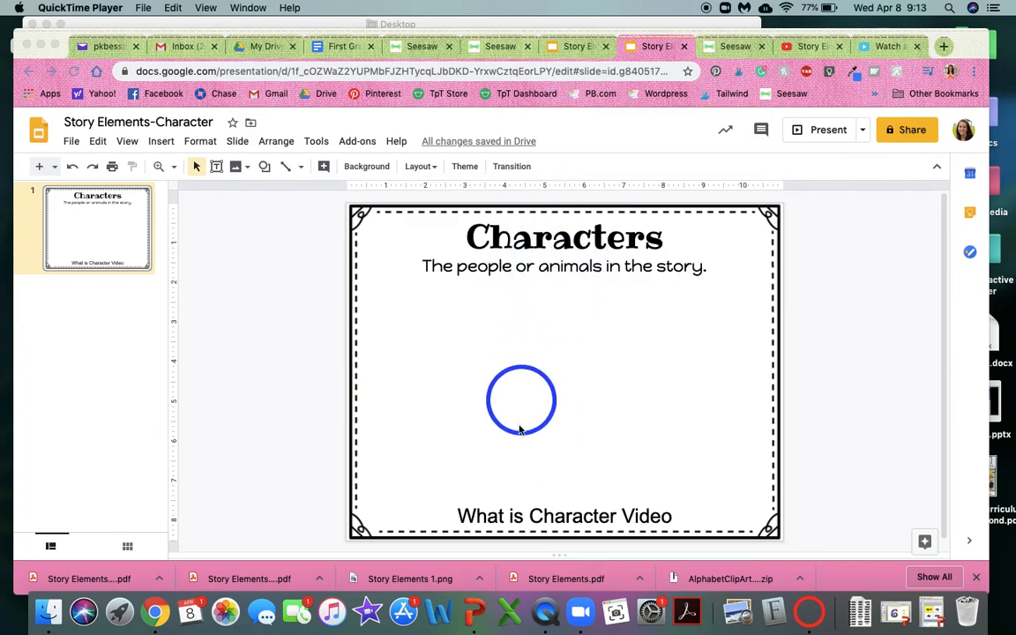
Generate a Safe YouTube link for the "Story Elements For Kids: What Is a Character?" video and copy the safe URL.
click(519, 516)
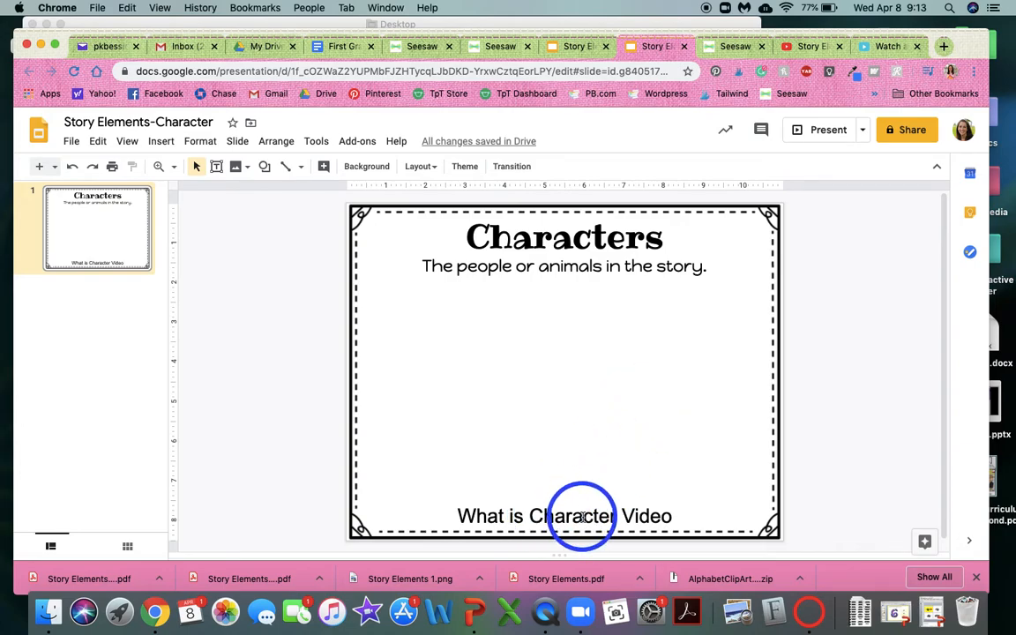
click(809, 47)
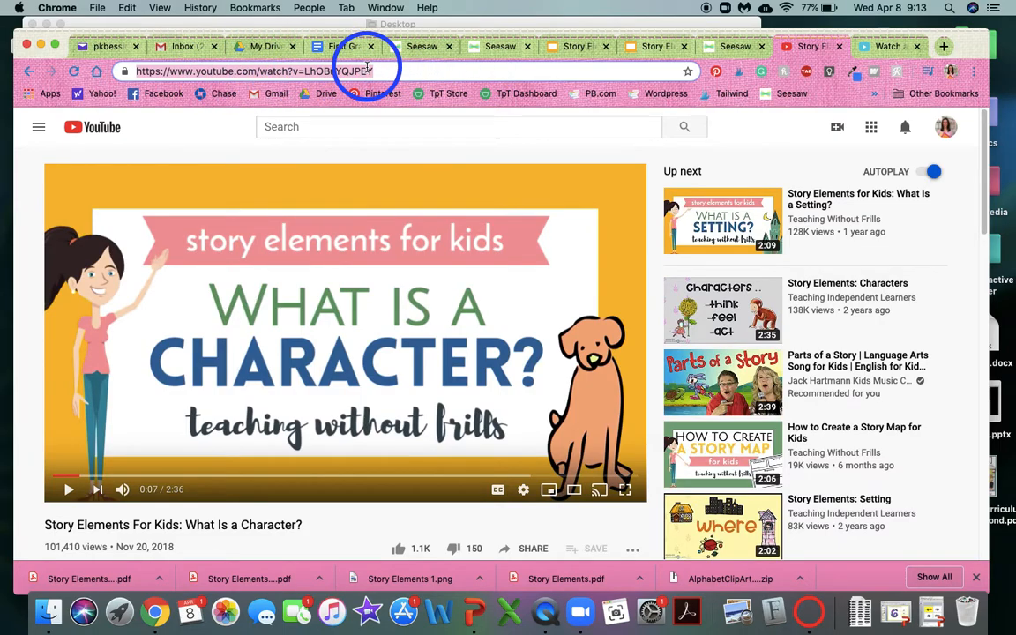
click(886, 46)
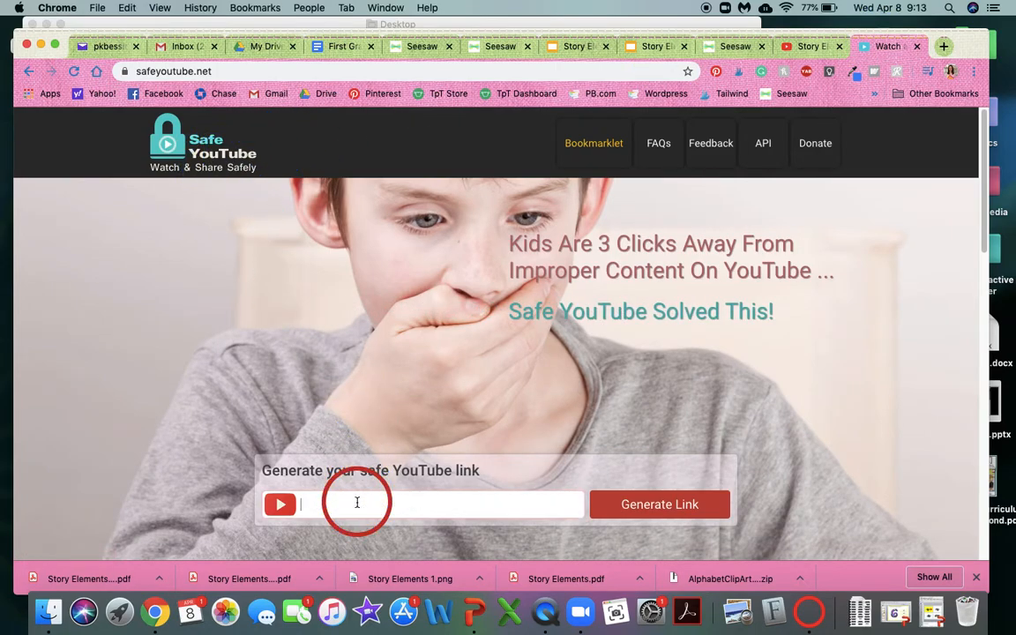
click(435, 504)
text(https://www.youtube.com/watch?v=LhOBuYQJPEY)
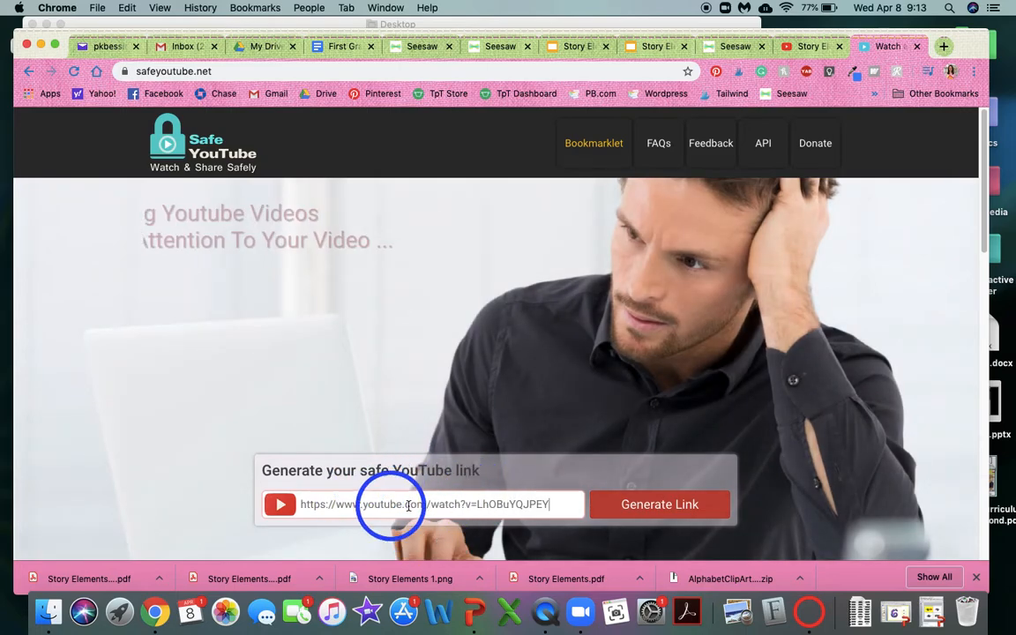
click(645, 516)
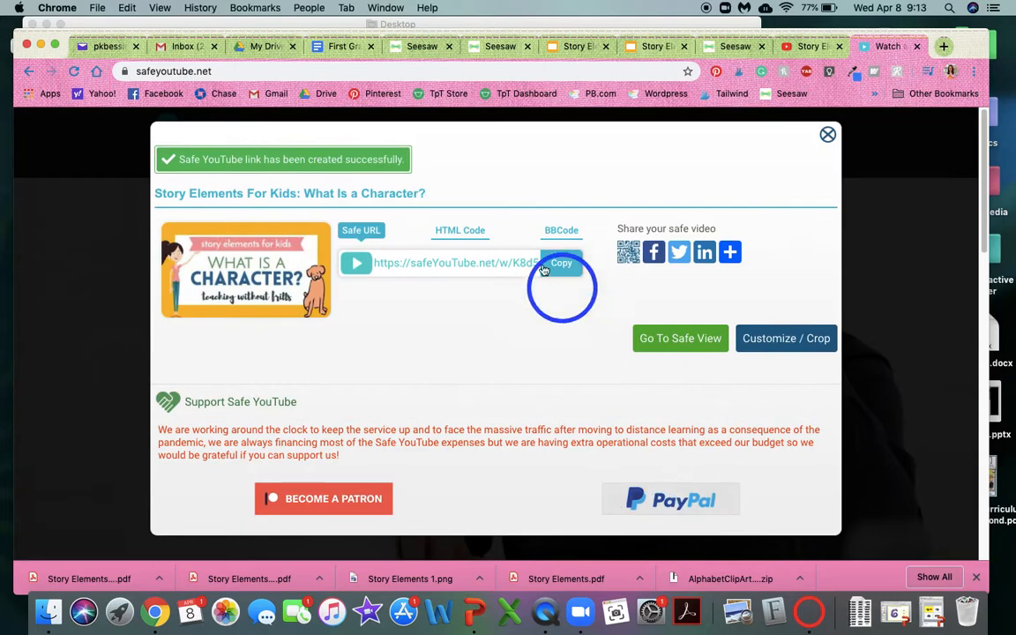
click(476, 271)
key(ctrl+c)
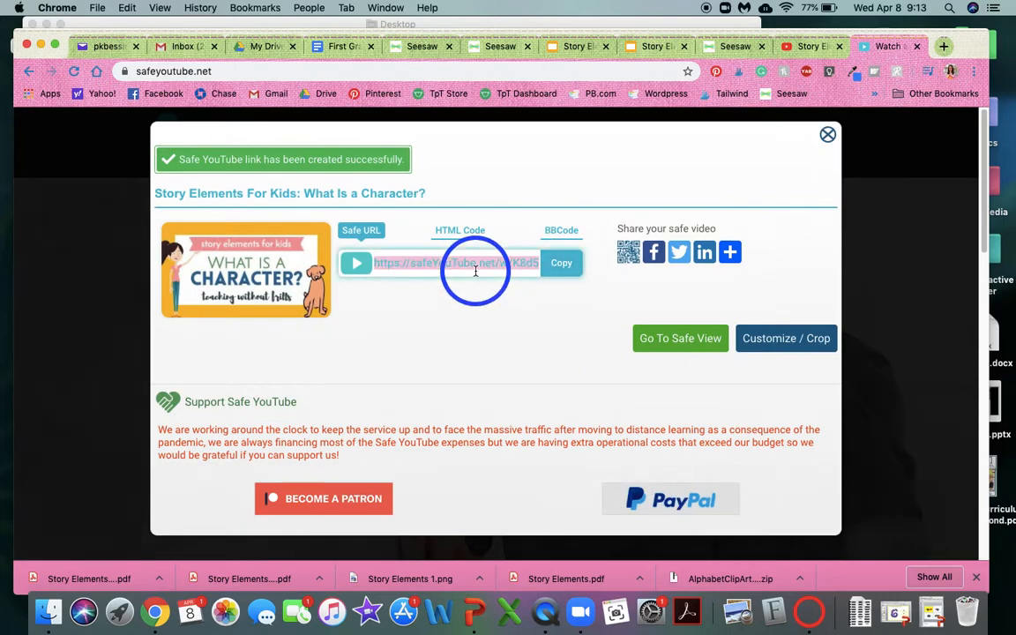
click(652, 46)
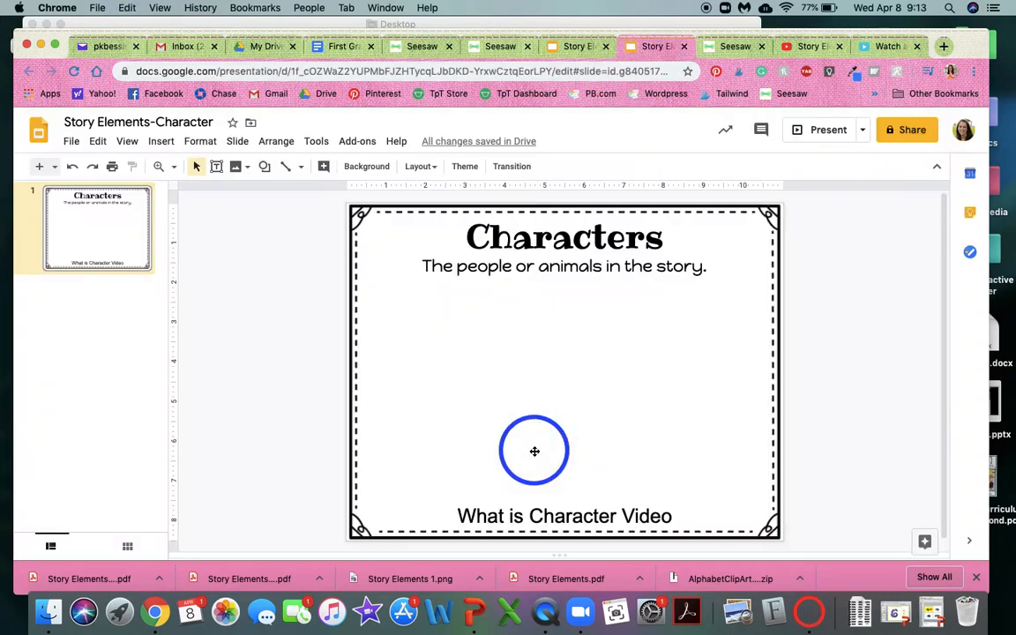
triple_click(519, 504)
key(ctrl+k)
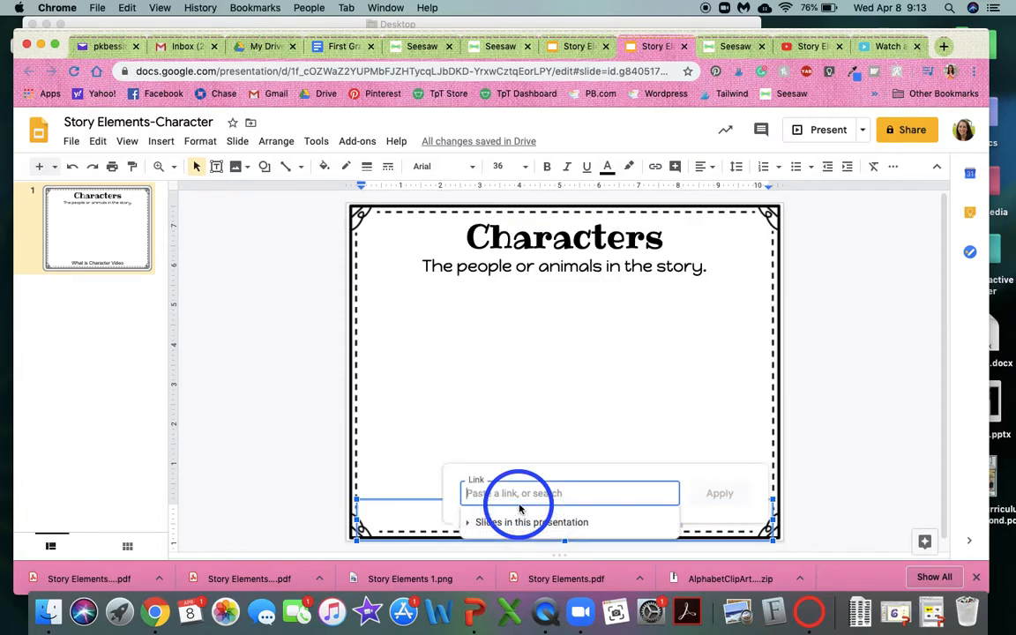
key(ctrl+v)
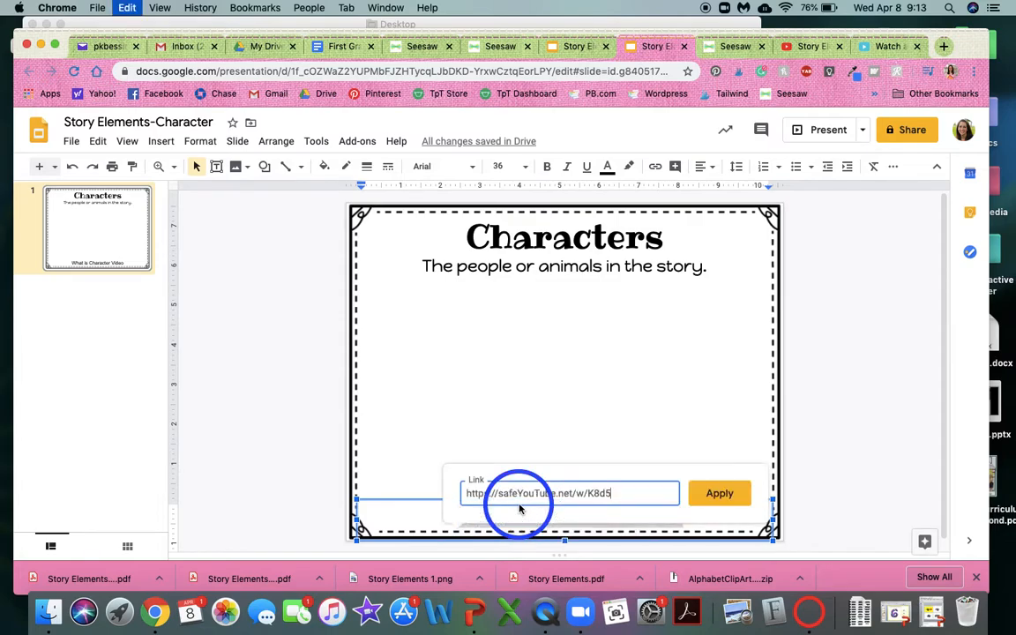
click(712, 494)
click(854, 417)
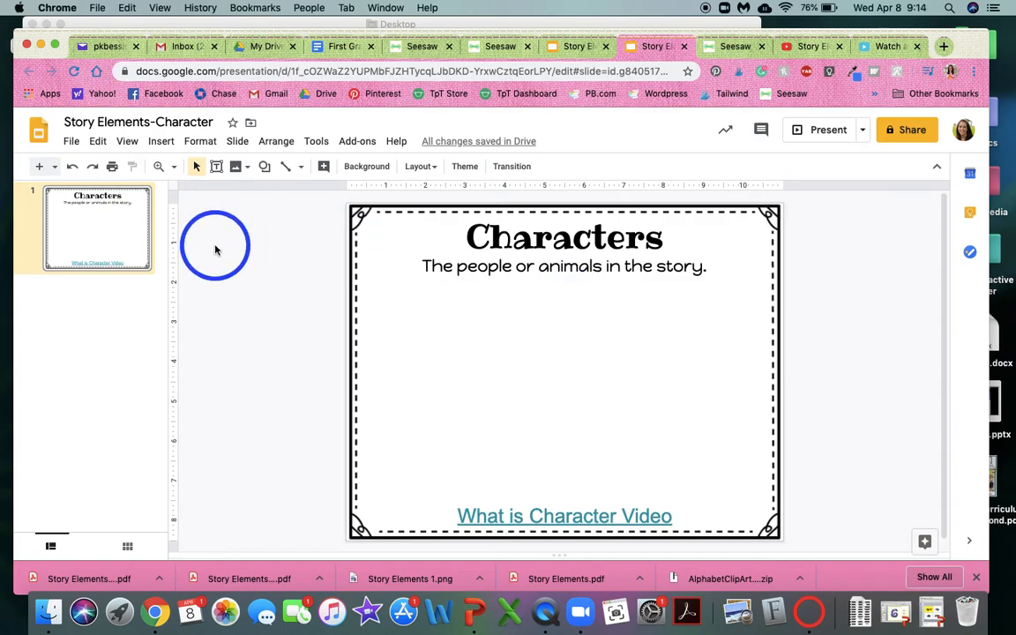
Download the presentation as a PDF document named Story Elements-Character to the Desktop.
click(70, 141)
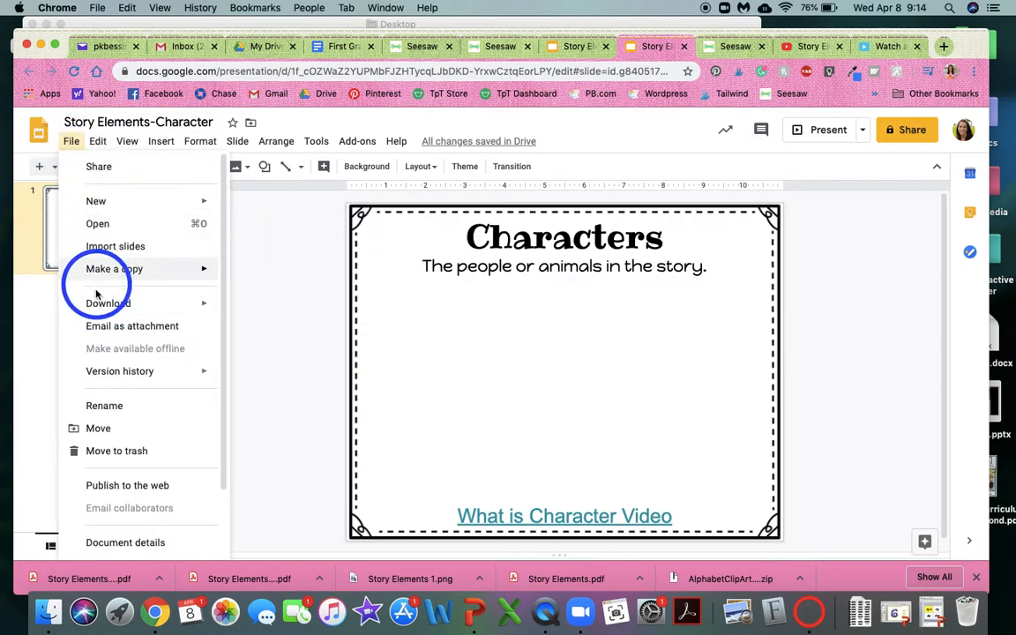
mouse_move(99, 303)
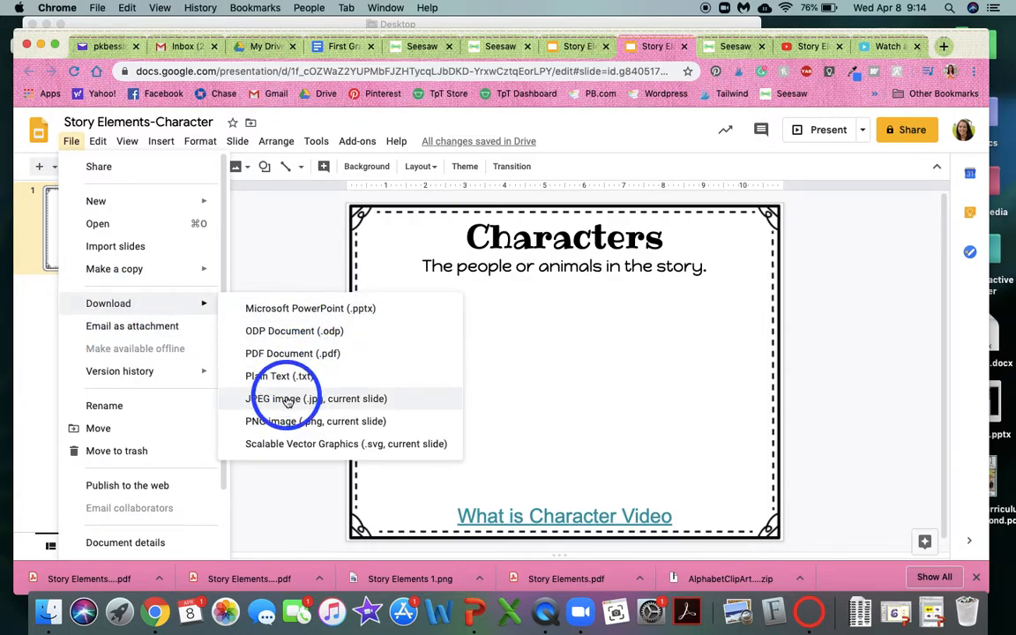
click(276, 354)
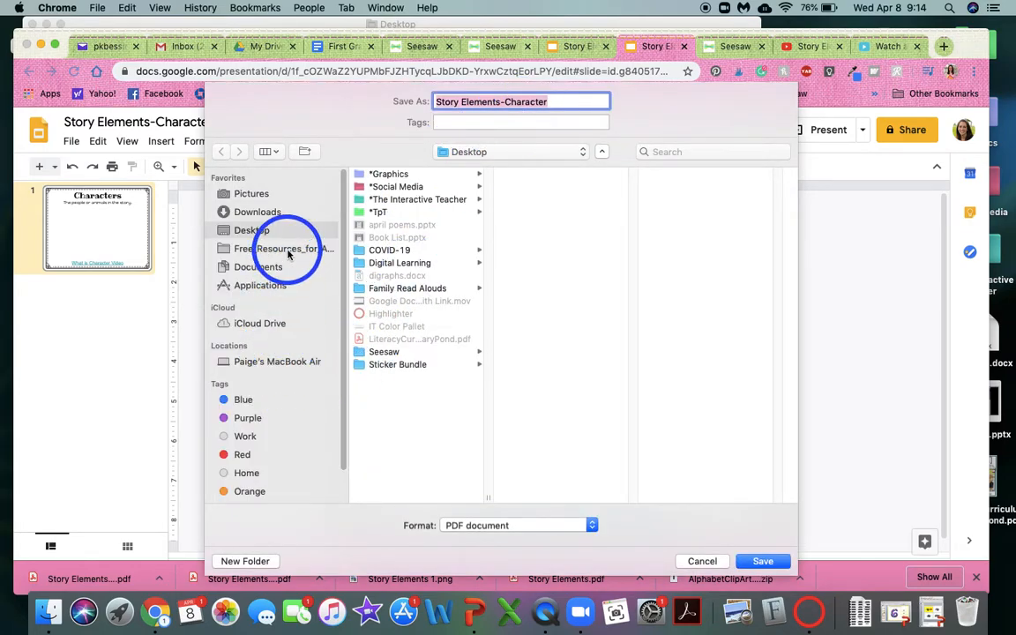
click(763, 561)
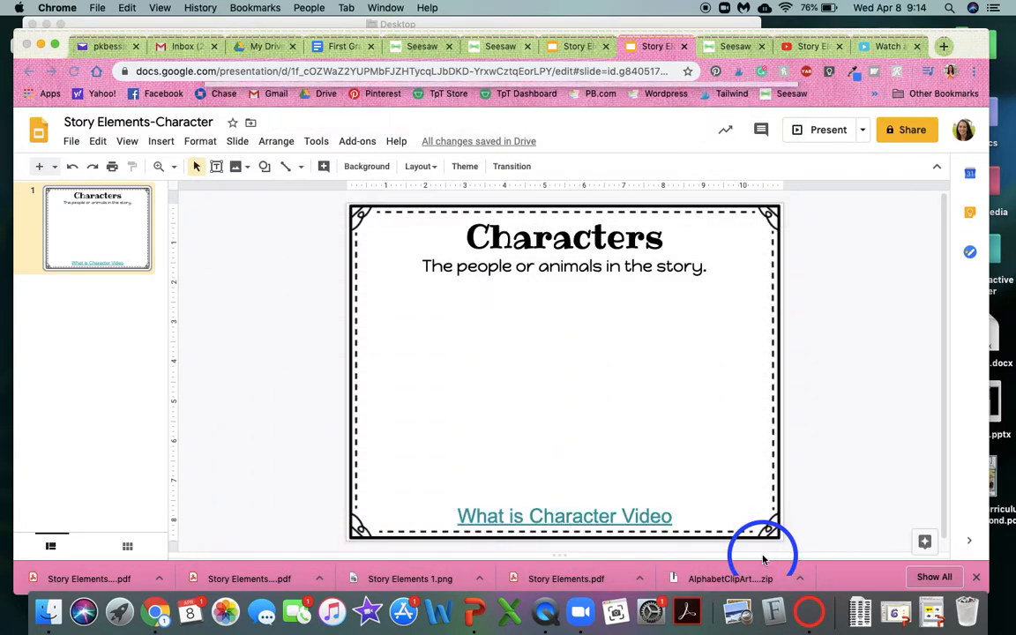
In Seesaw, start a student work post and upload Story Elements-Character.pdf from the Desktop.
click(734, 46)
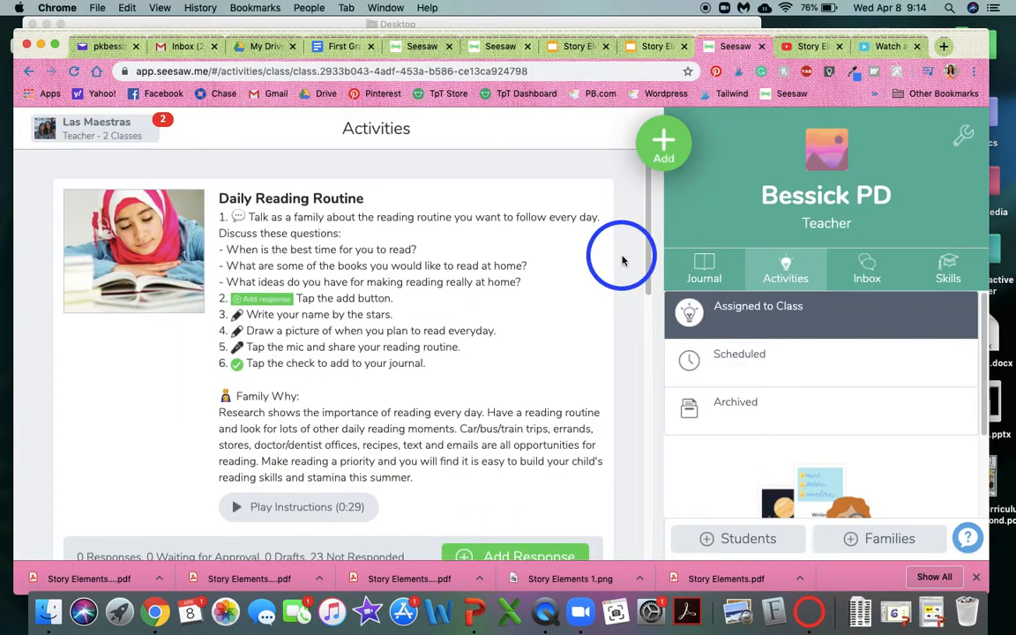
click(666, 142)
click(553, 183)
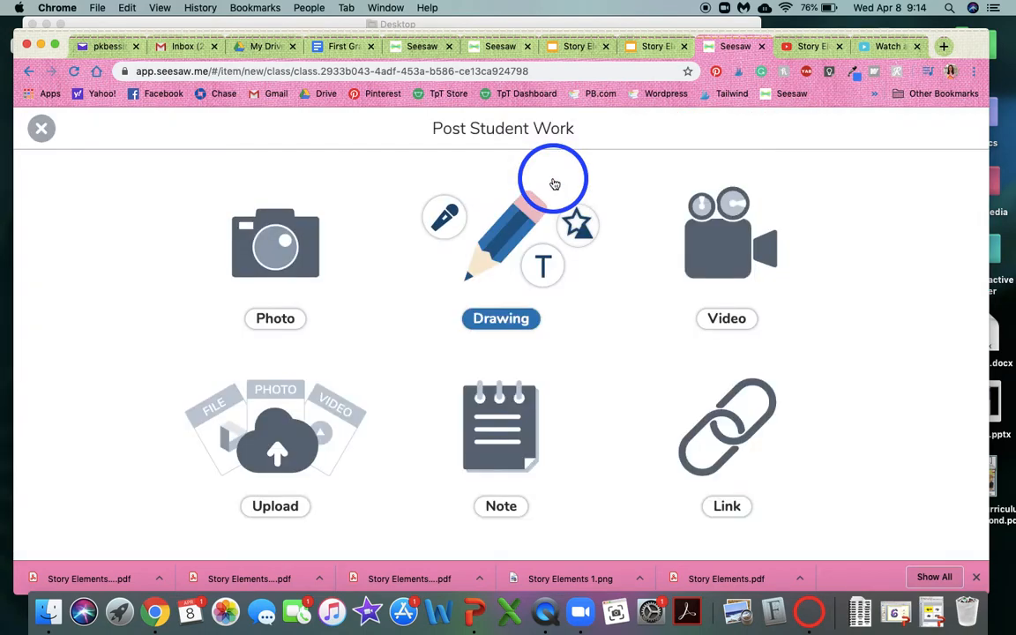
click(286, 431)
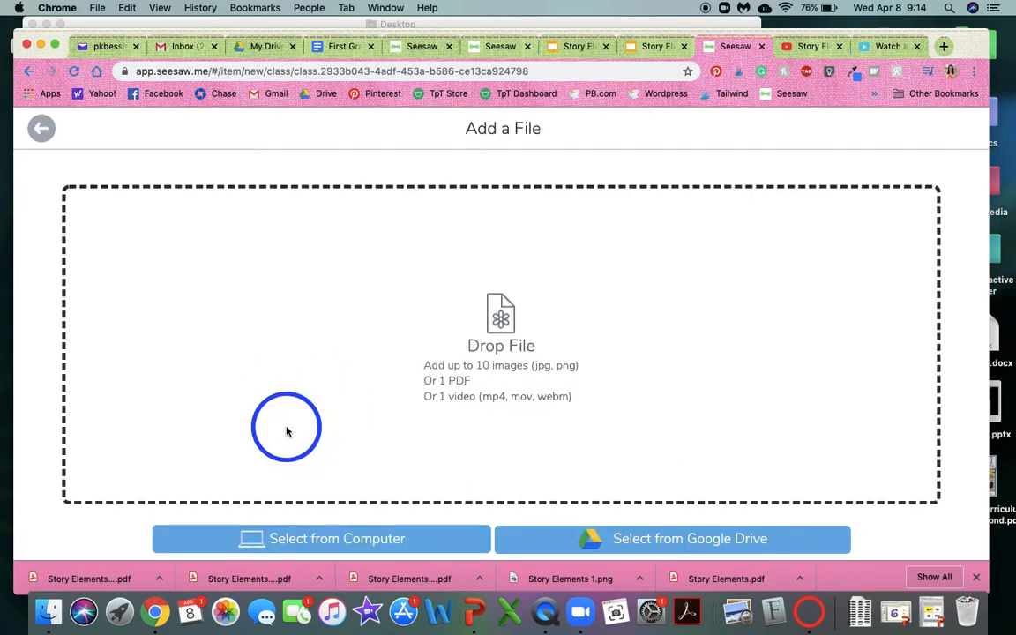
click(289, 540)
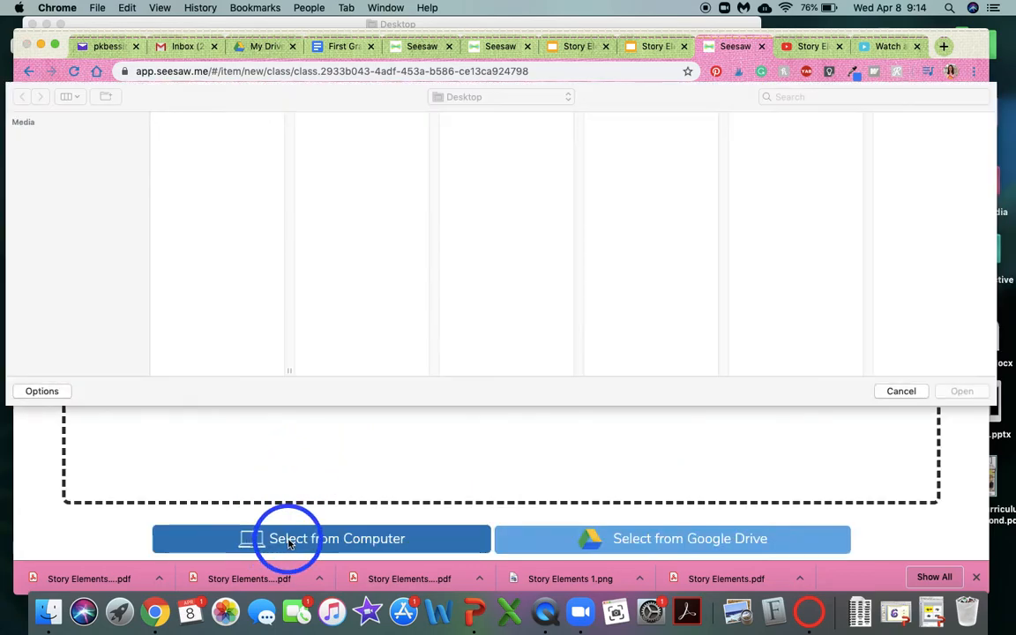
click(204, 310)
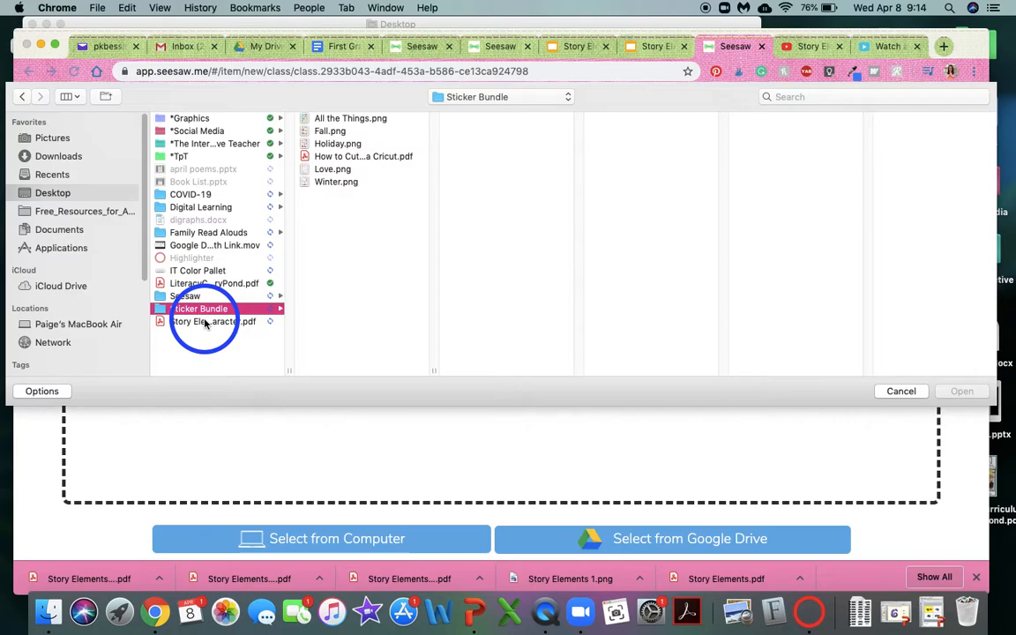
click(202, 322)
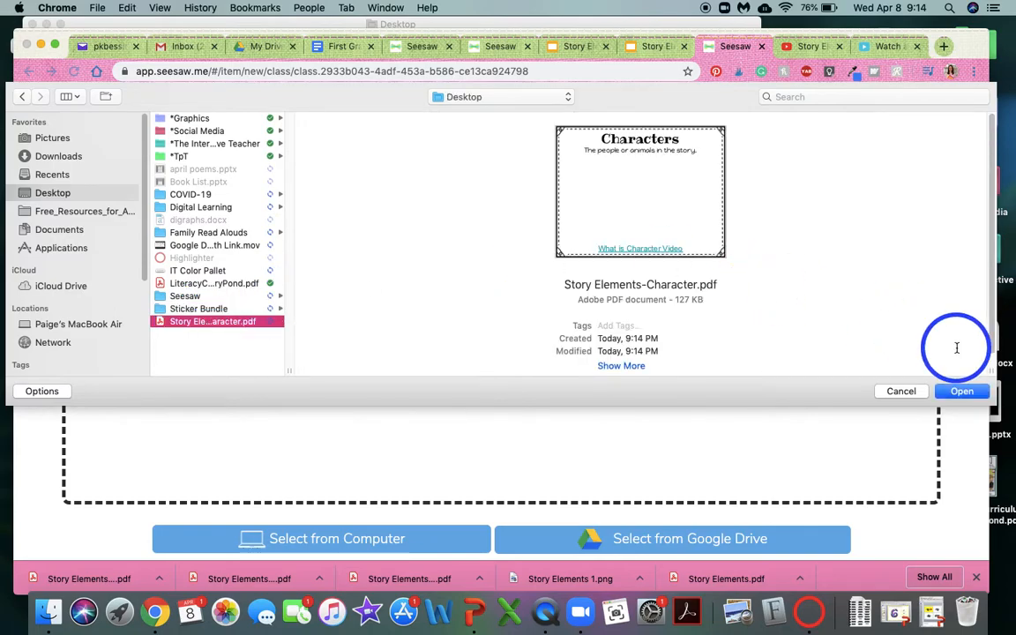
click(961, 390)
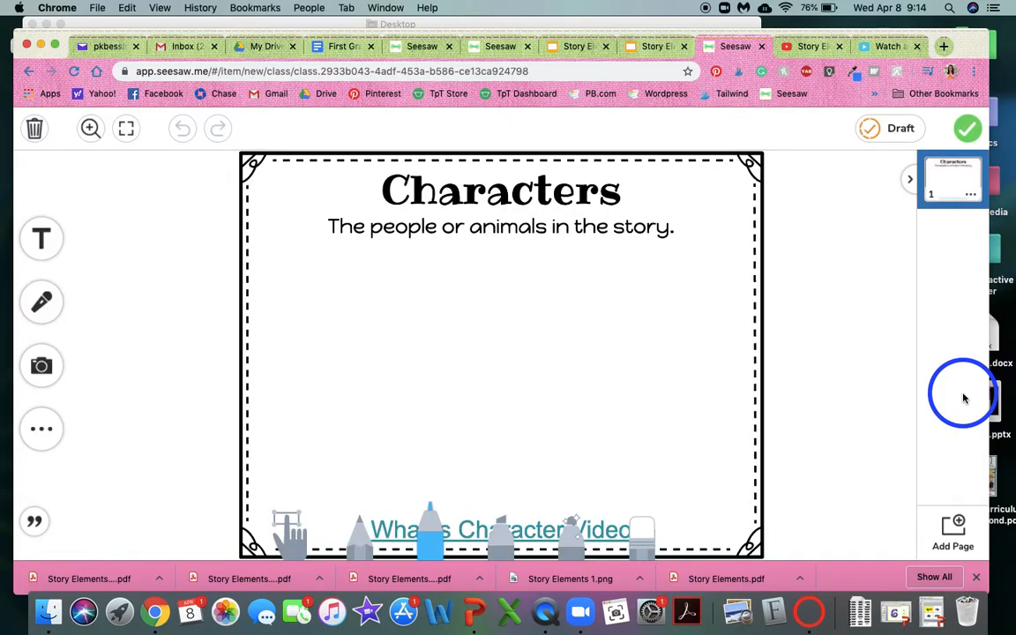
Unlock the uploaded Characters page, shrink it so the video link clears the drawing tools, and reposition it on the canvas.
click(603, 348)
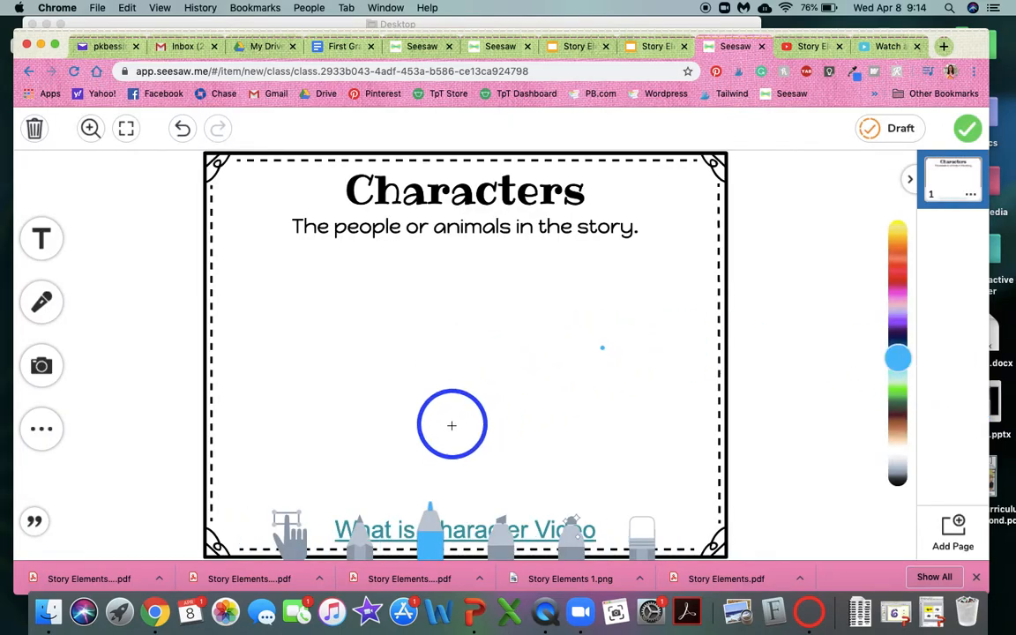
click(277, 520)
click(466, 467)
click(495, 358)
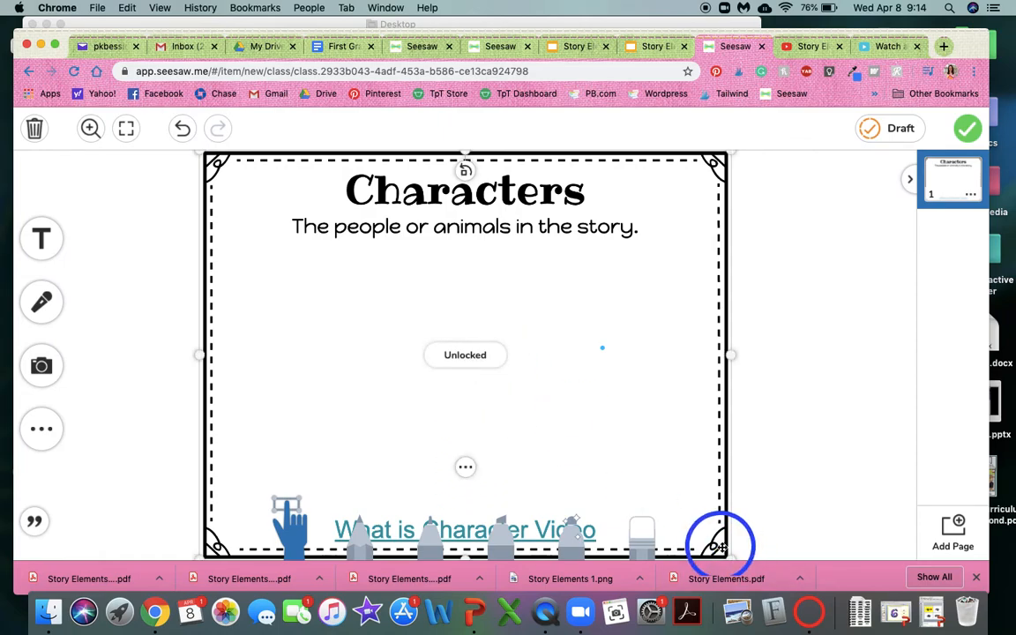
drag(721, 541, 635, 437)
drag(574, 390, 637, 408)
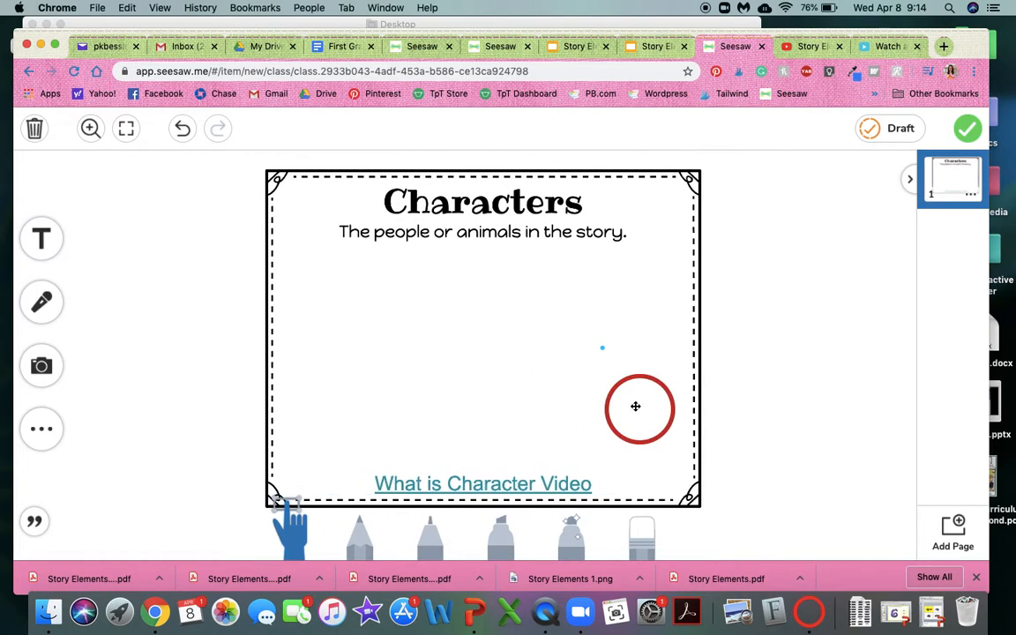
Finish the Characters page and post it to the journals of all students in the class.
click(968, 129)
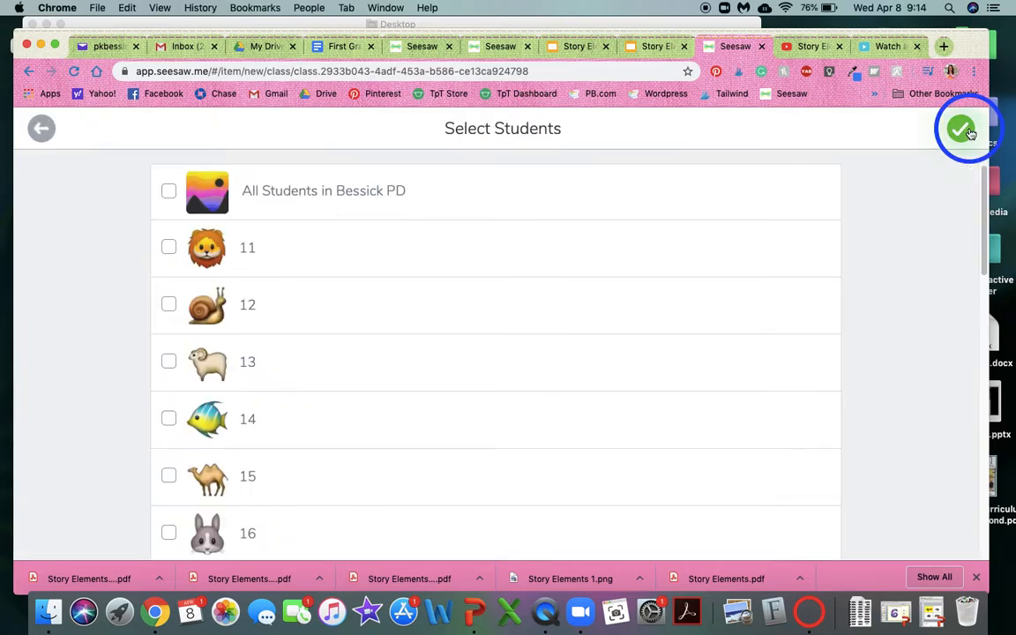
click(403, 201)
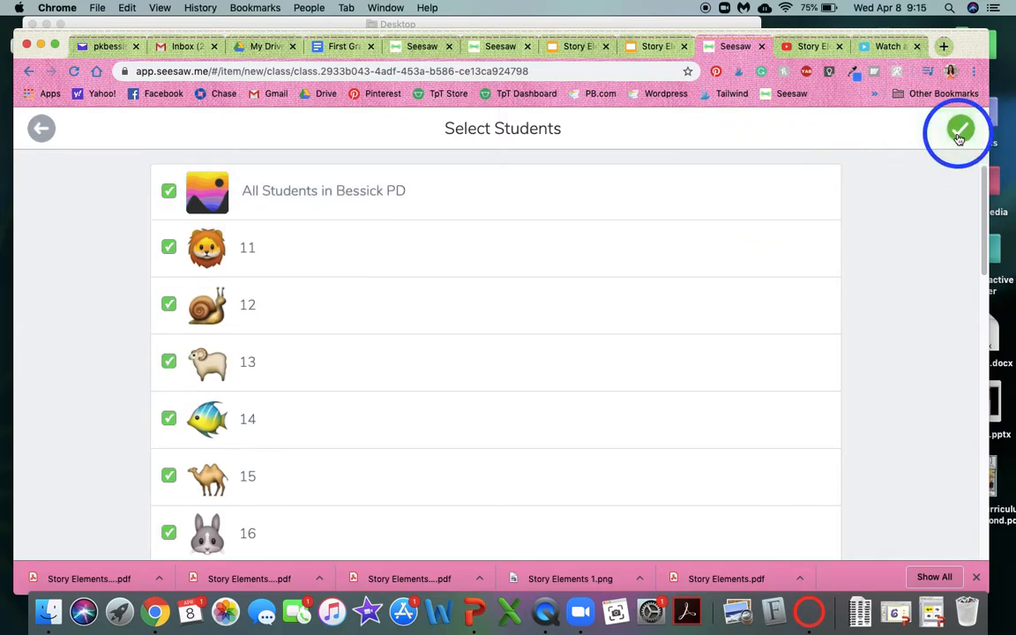
click(959, 132)
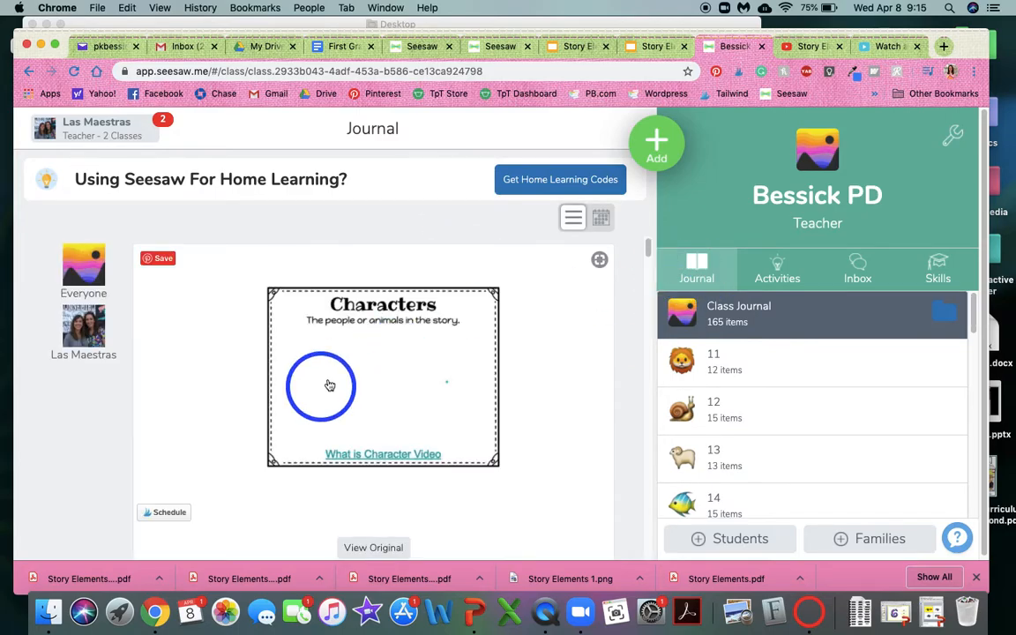
View the posted page's original PDF, test its "What is Character Video" link, and close the video and the post.
click(378, 346)
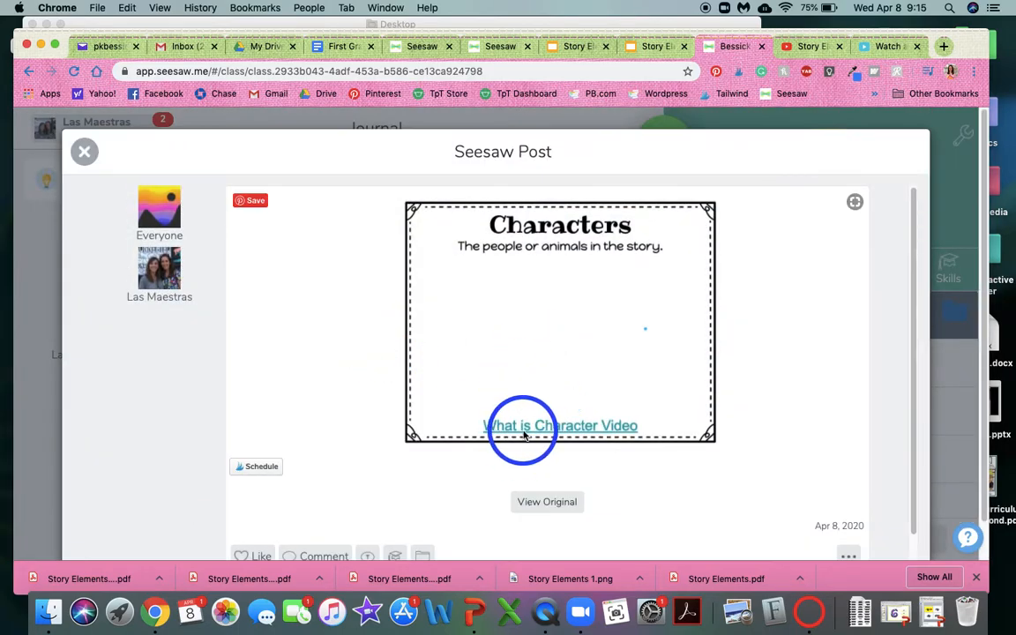
click(554, 502)
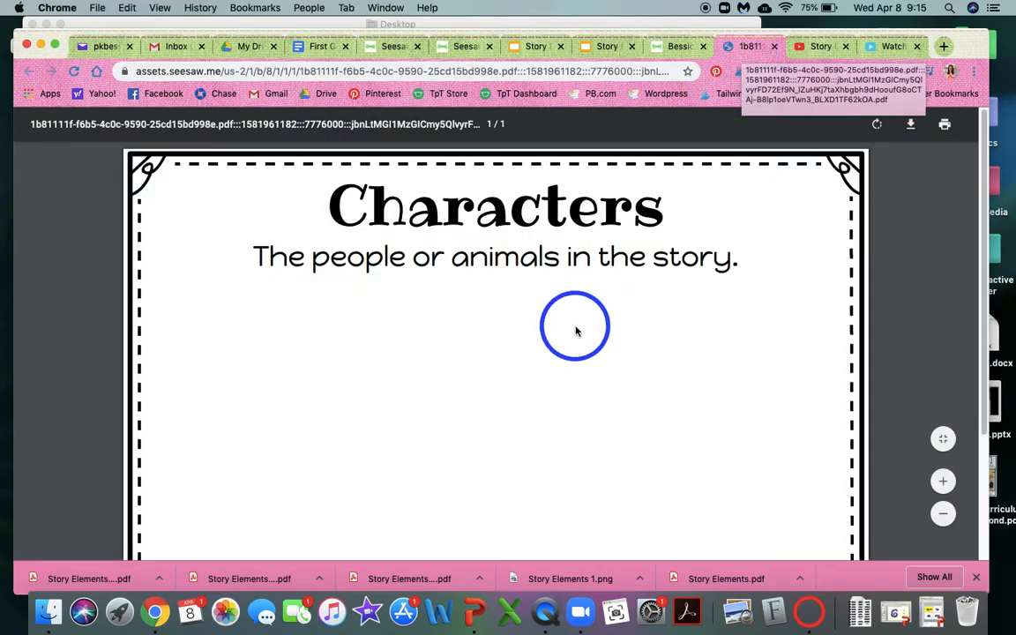
scroll(576, 331, down, 5)
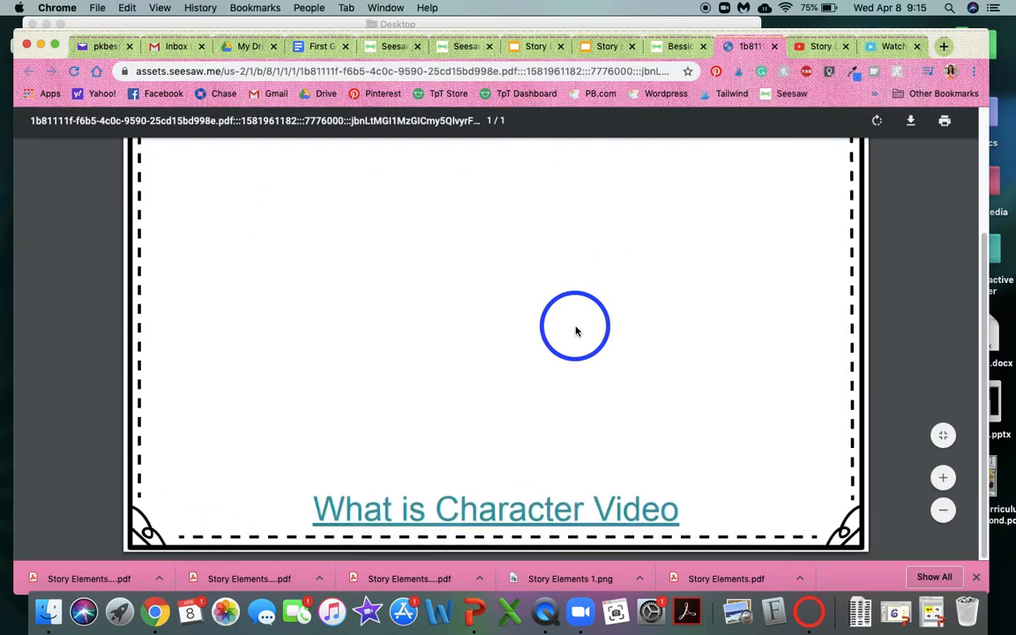
click(482, 518)
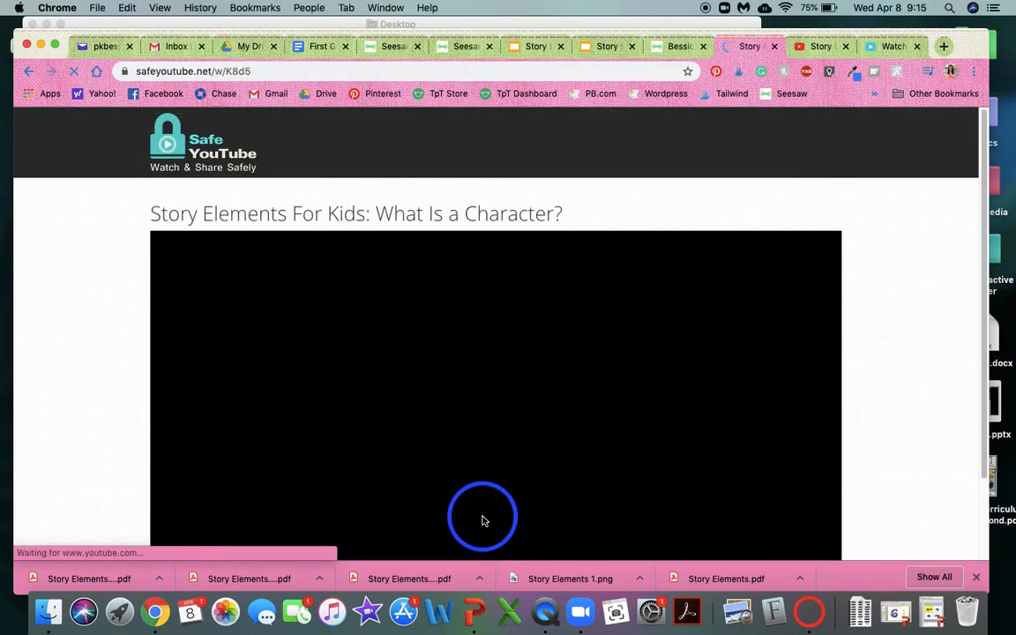
scroll(523, 419, down, 2)
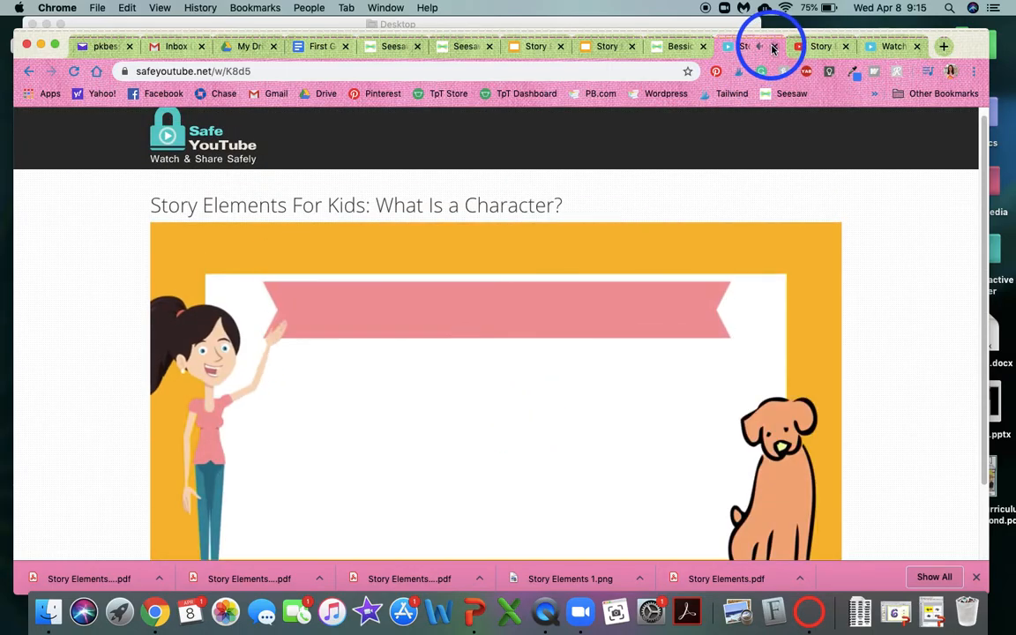
click(775, 46)
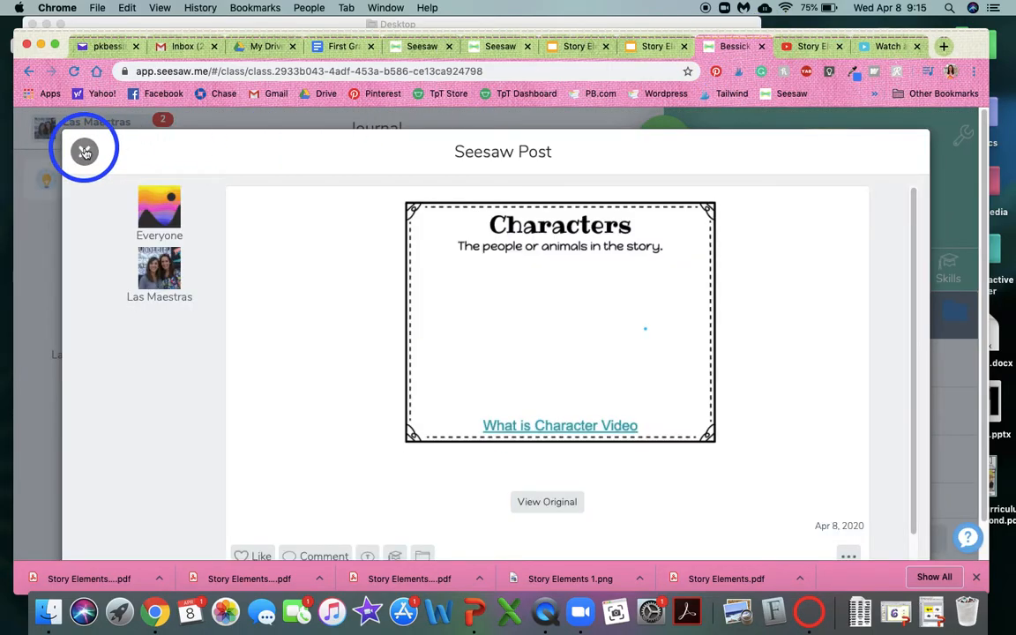
click(83, 151)
click(656, 152)
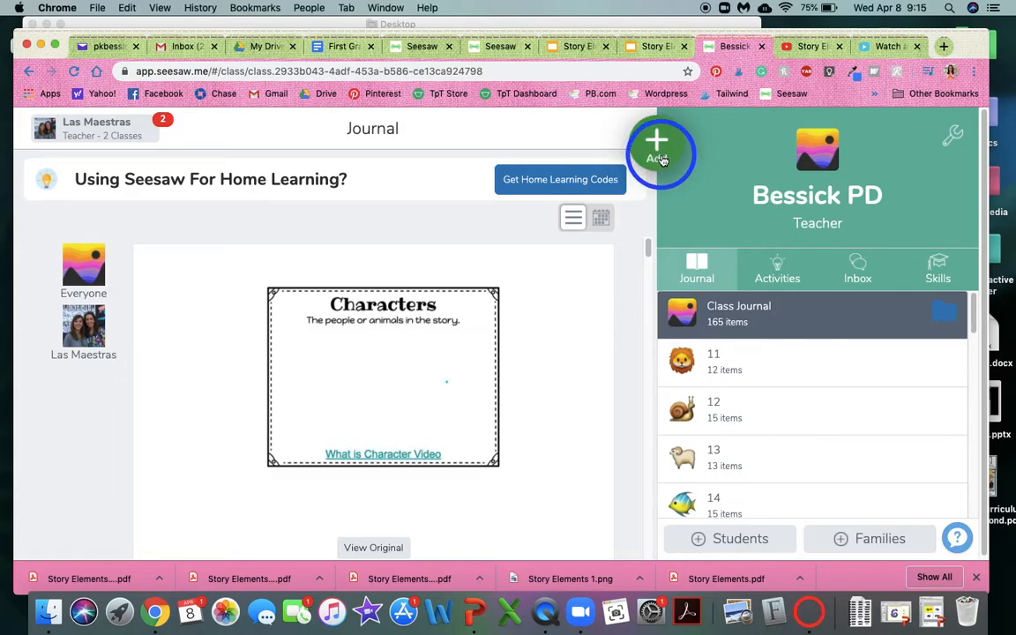
click(557, 267)
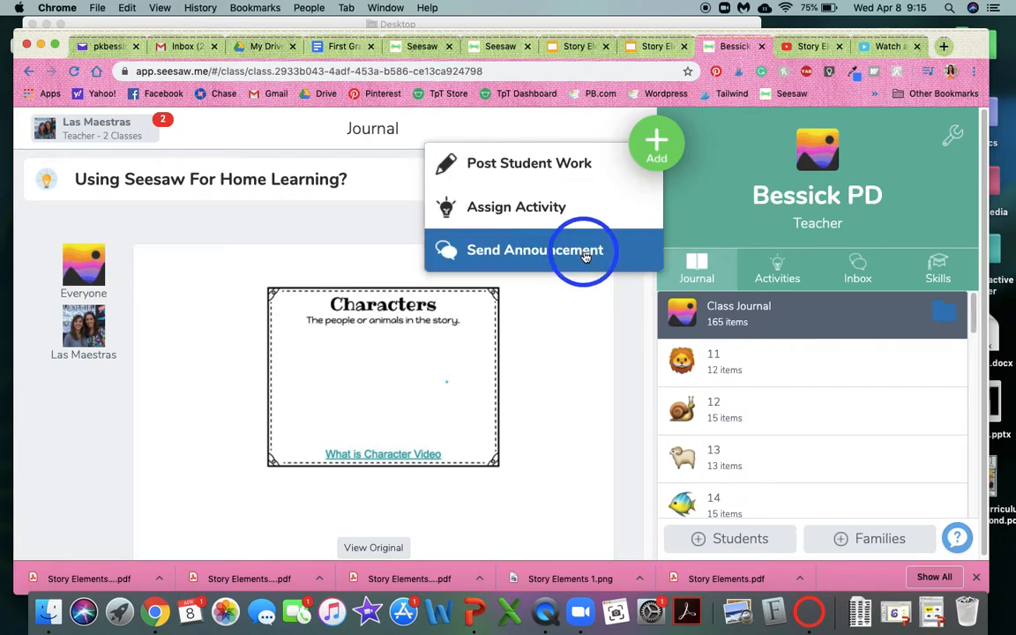
click(637, 320)
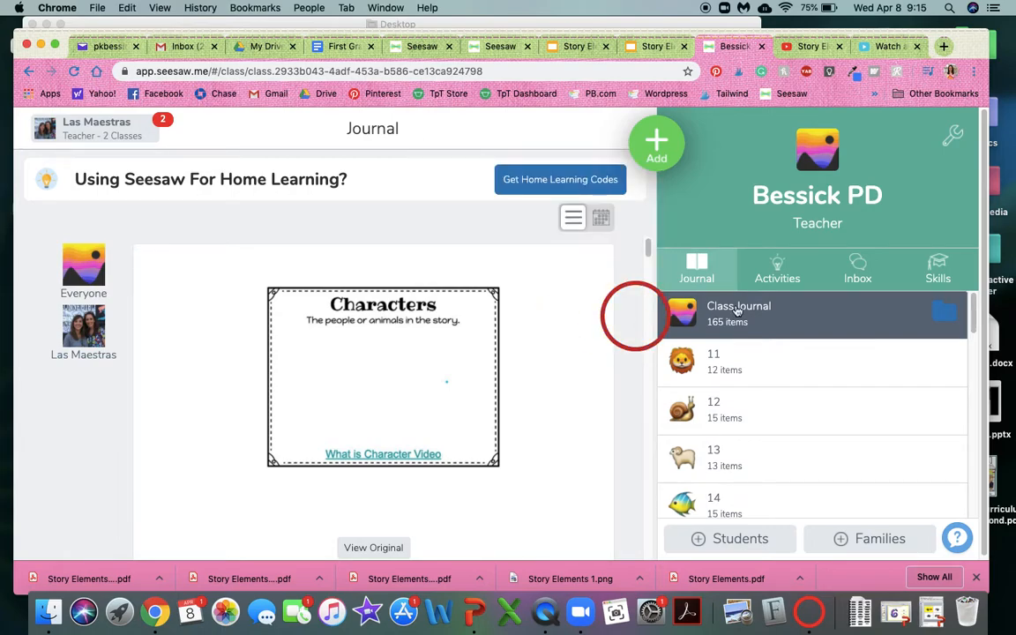
Go from the class activities to My Library in the Activity Library and start creating a new activity.
click(788, 276)
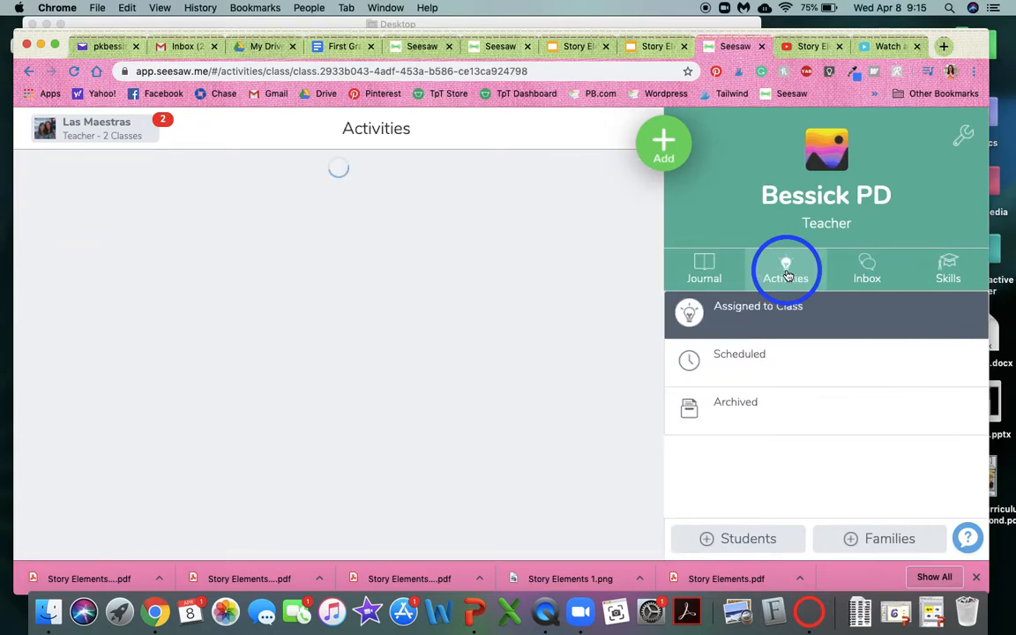
scroll(721, 370, down, 2)
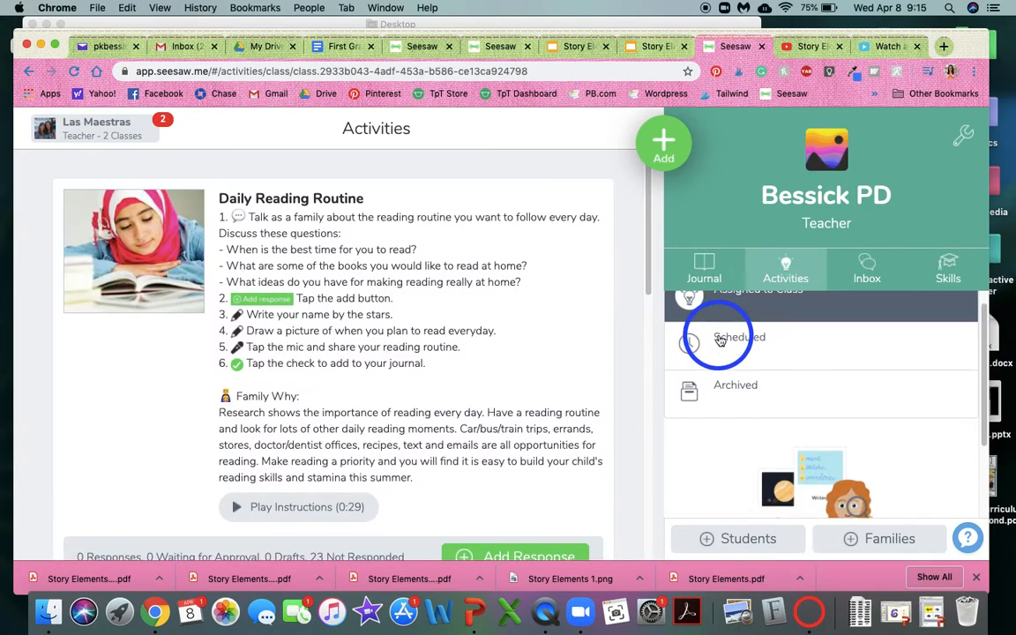
scroll(772, 366, down, 3)
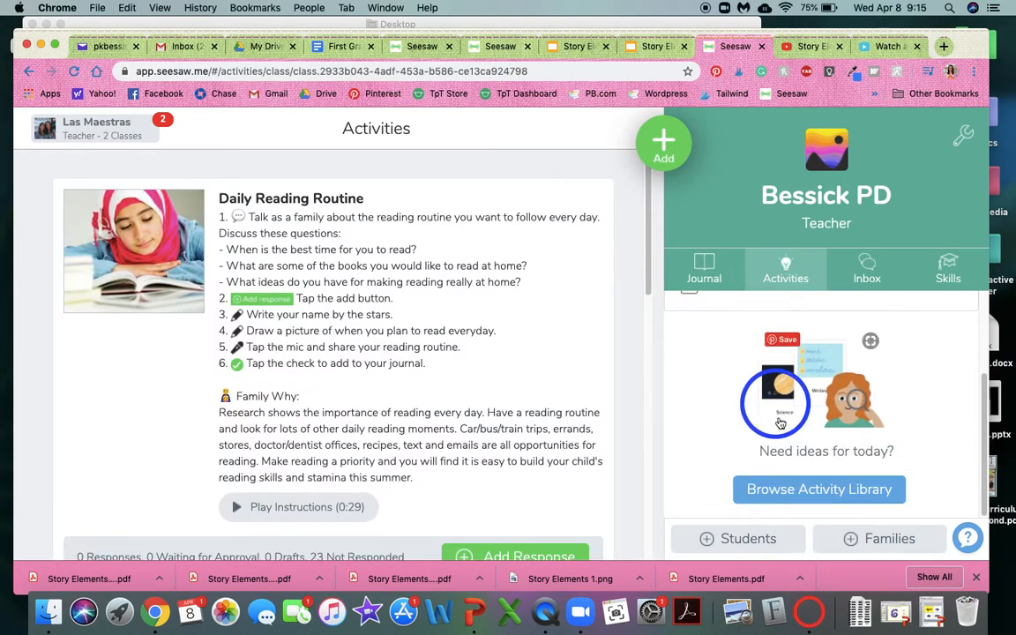
click(793, 499)
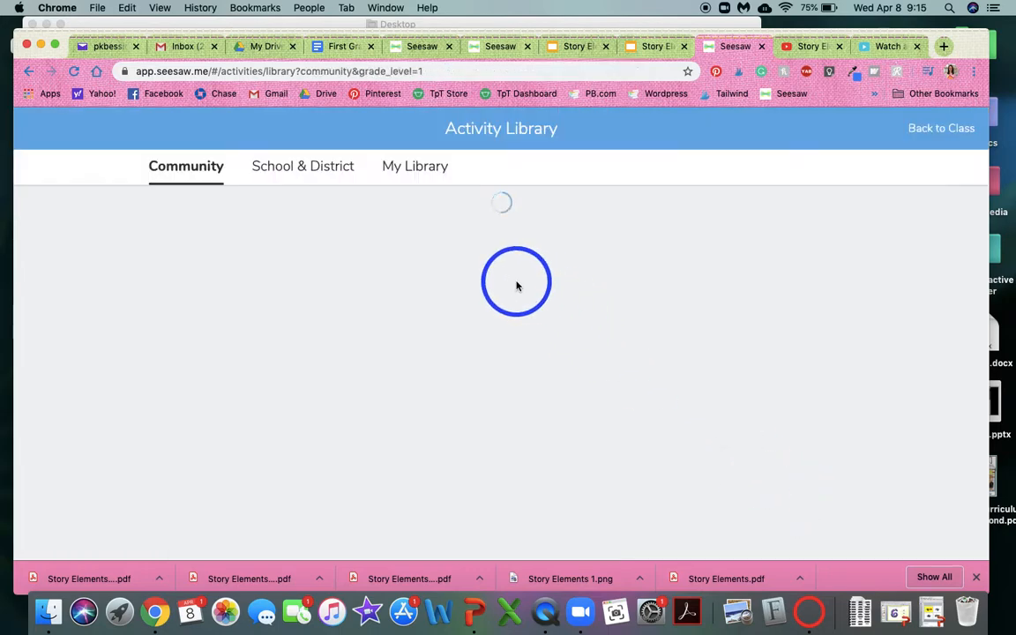
click(416, 168)
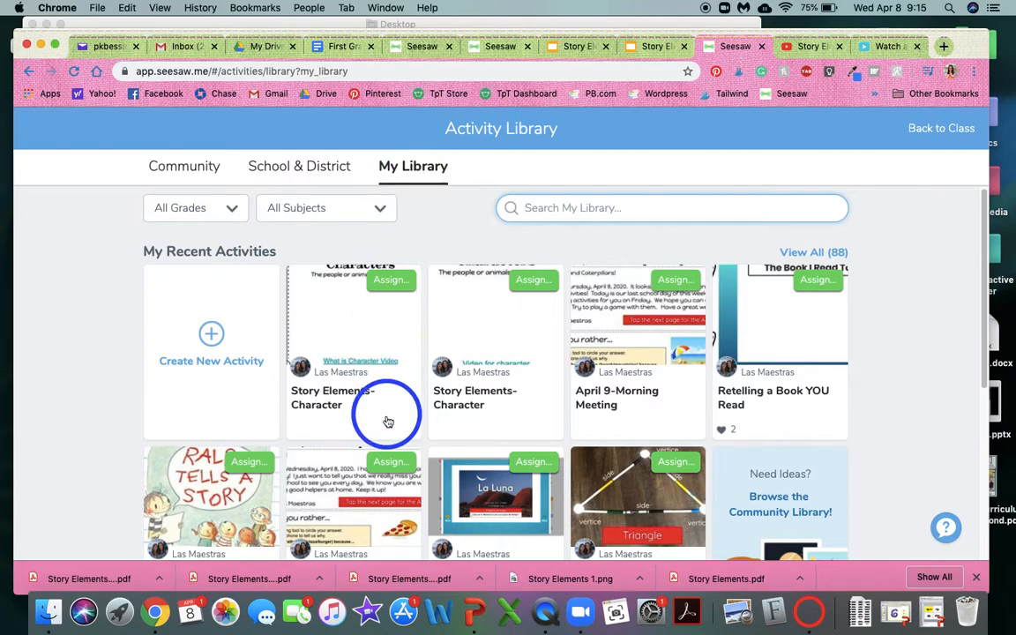
click(204, 349)
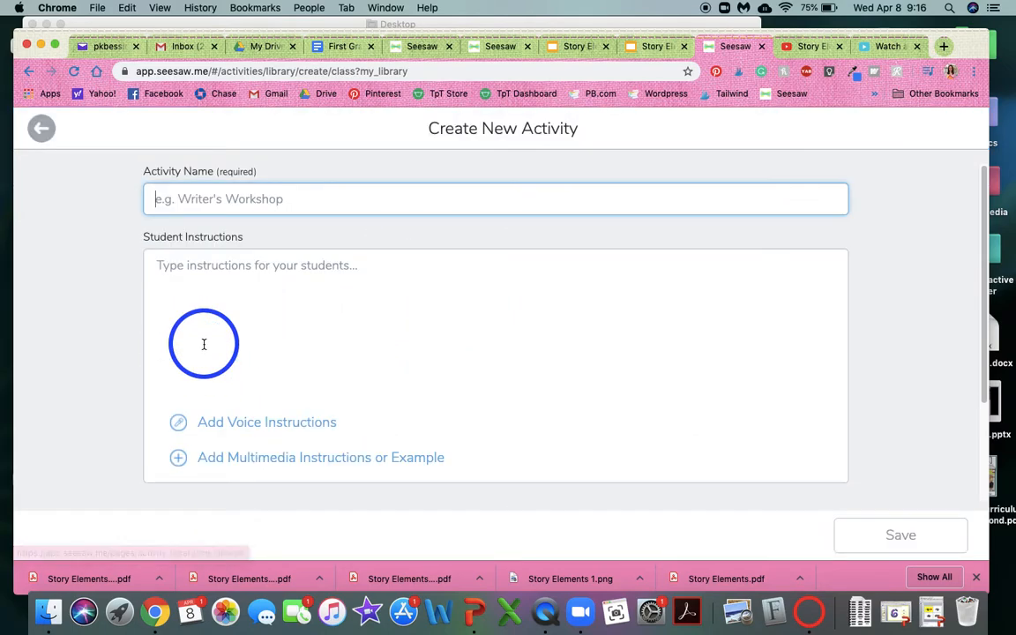
Name the activity Story Elements-Character and begin the student instructions with ":add:", "1. Read a book" and an empty "2." line.
click(334, 200)
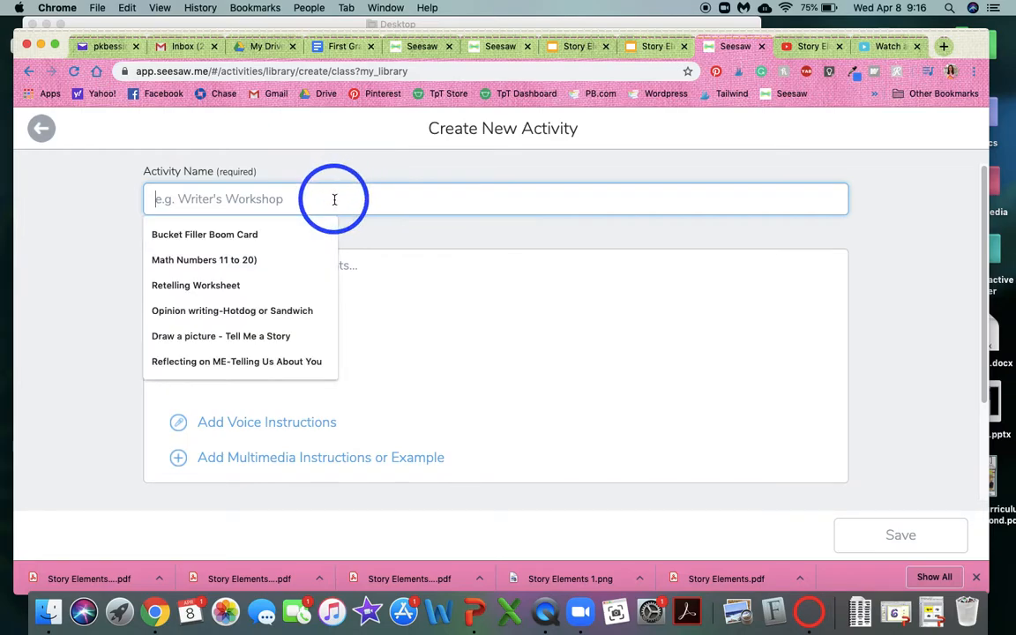
text(Story Elements-Charac)
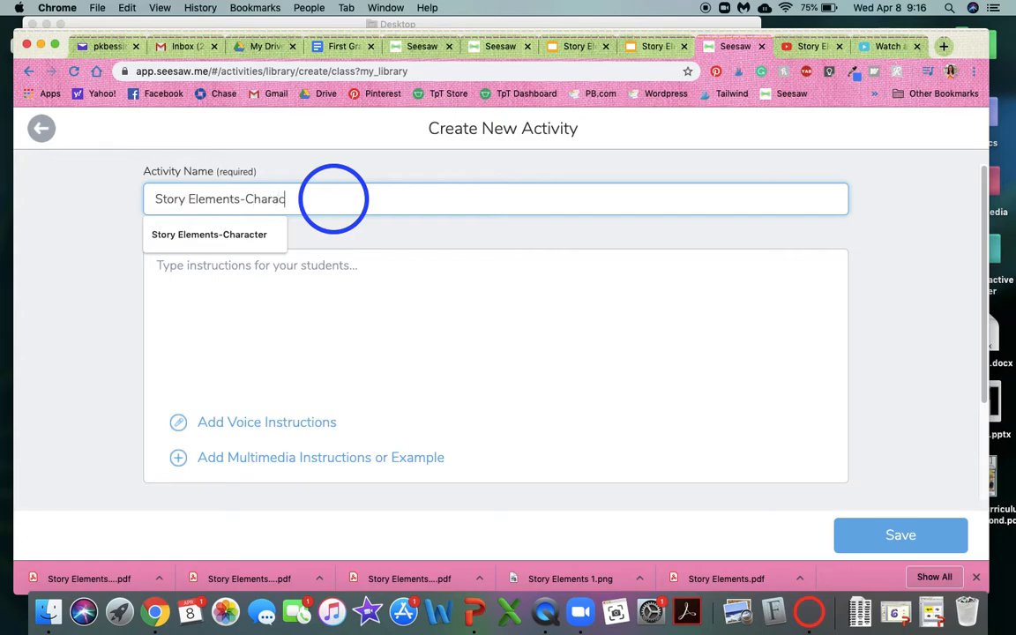
text(ter)
click(312, 271)
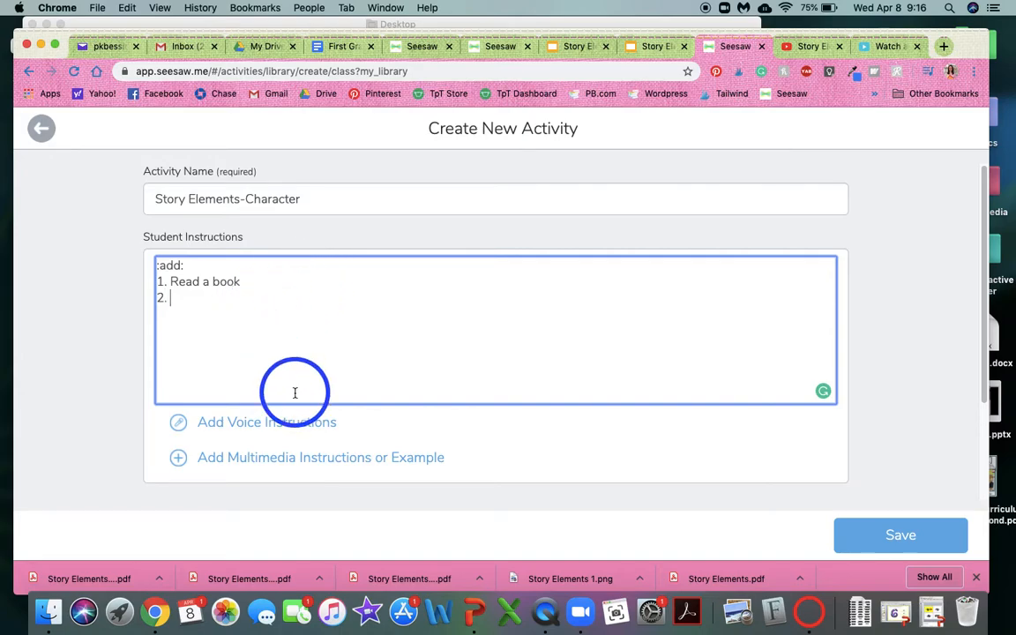
scroll(294, 379, down, 3)
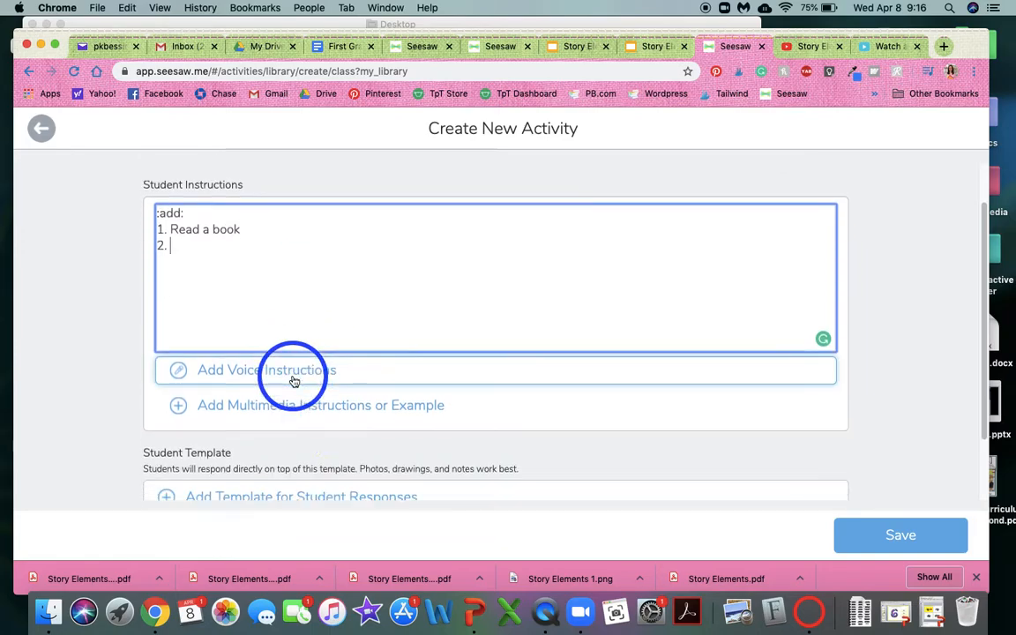
scroll(345, 261, up, 2)
scroll(345, 261, down, 2)
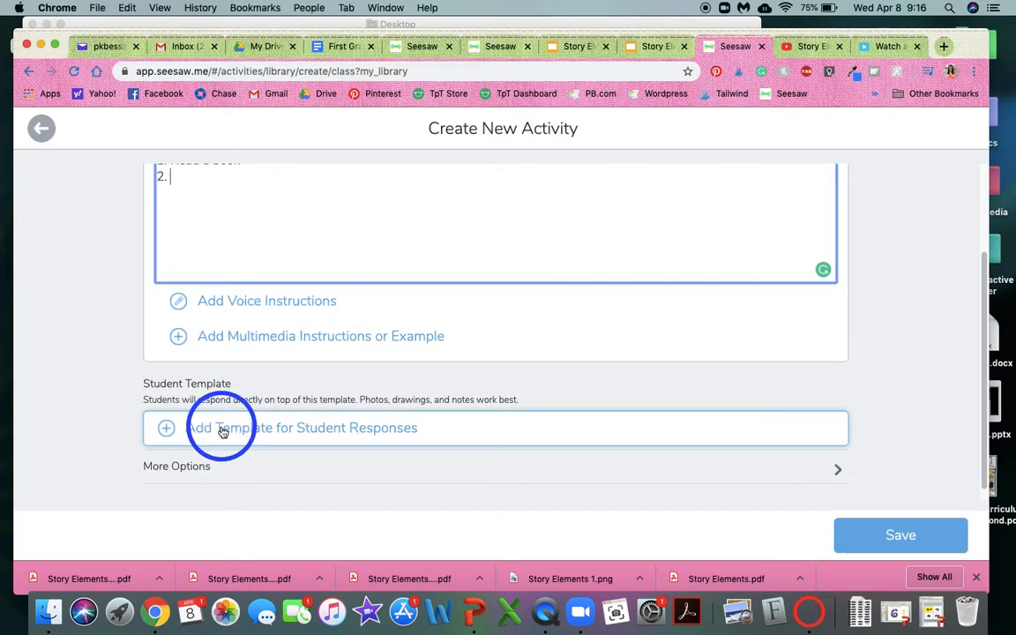
click(656, 46)
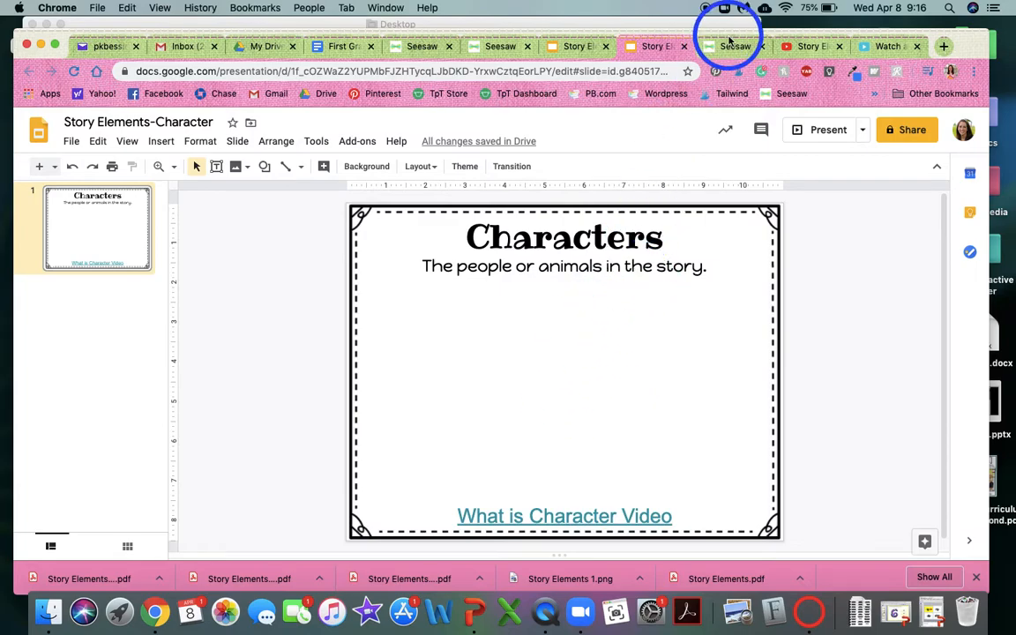
click(733, 46)
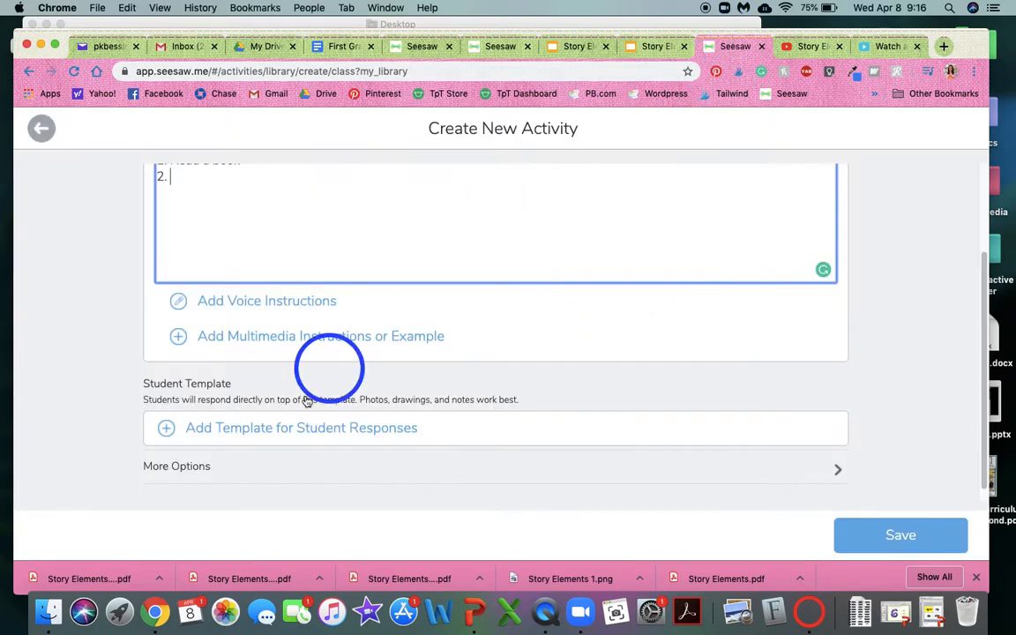
Upload Story Elements-Character.pdf from the Desktop as the template for student responses.
click(286, 429)
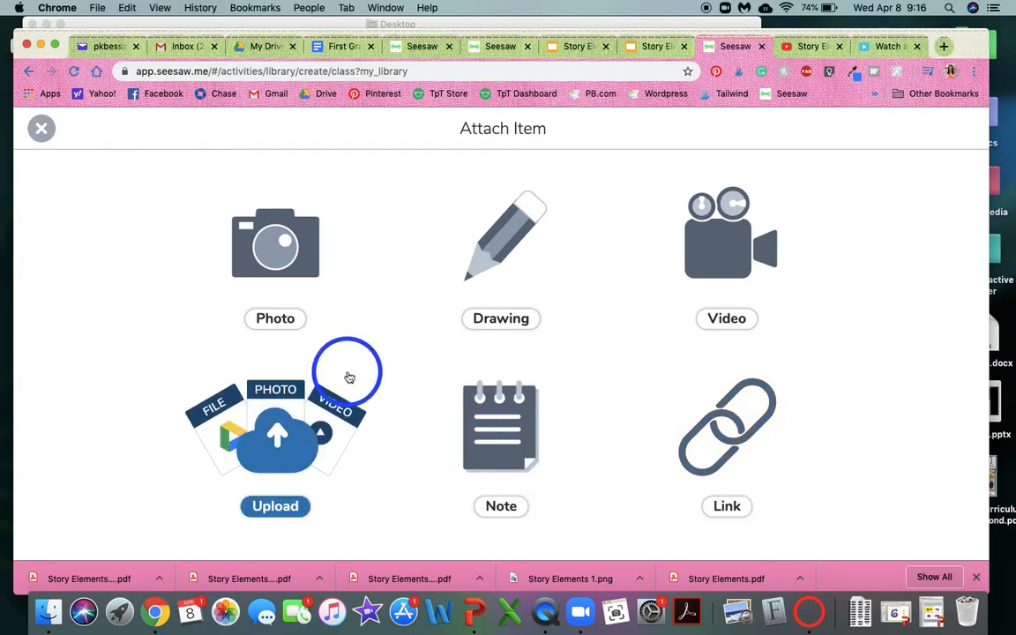
click(280, 437)
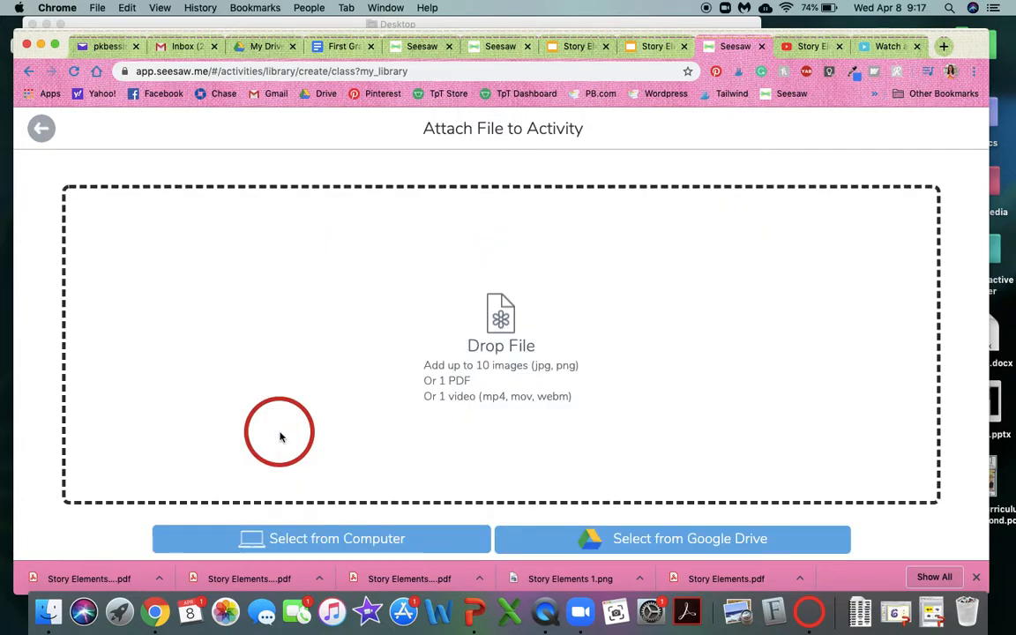
click(273, 534)
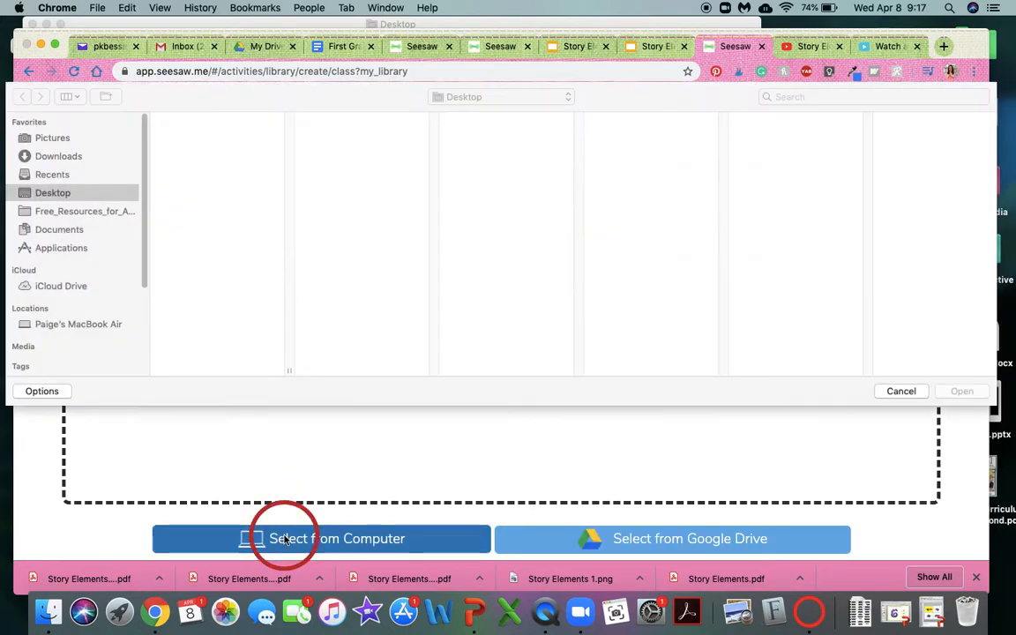
click(243, 391)
click(216, 321)
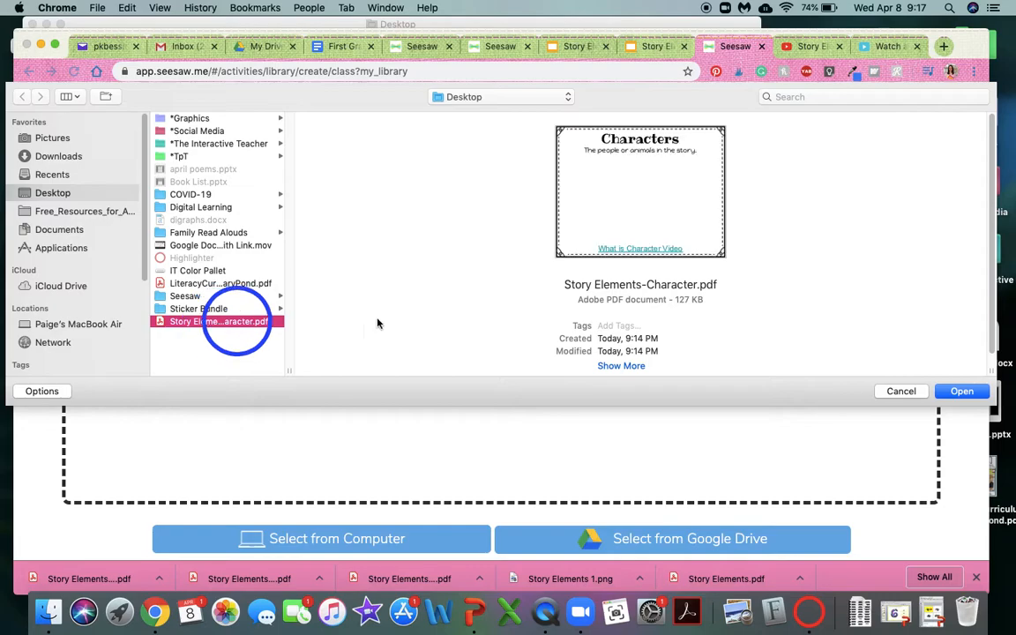
click(961, 390)
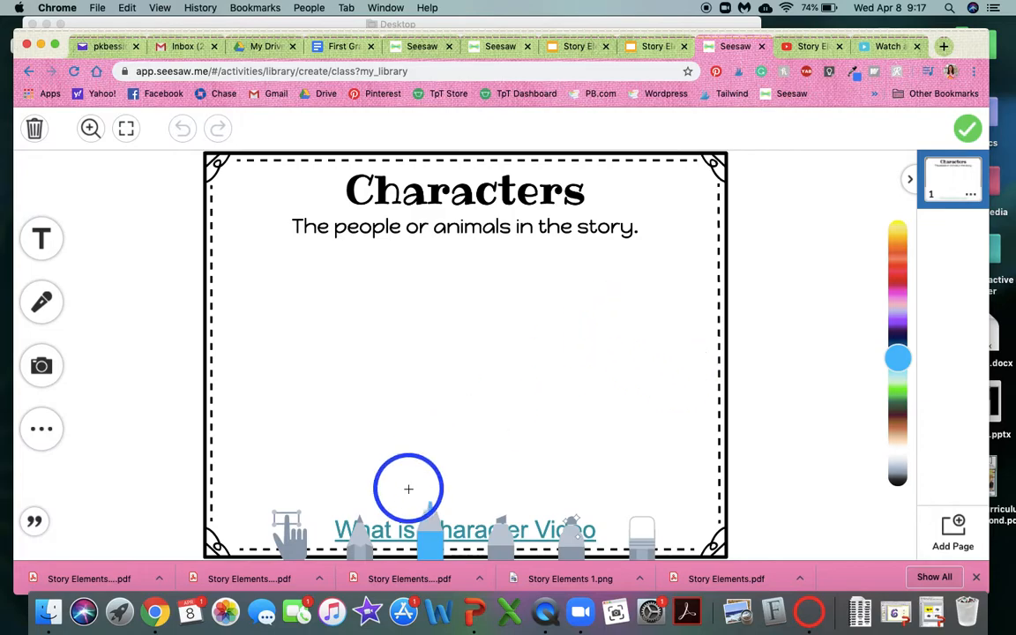
Unlock the Characters template page, shrink it so the video link clears the drawing tools, and re-centre it on the canvas.
click(281, 531)
click(465, 466)
click(494, 365)
drag(729, 555, 683, 522)
drag(556, 373, 580, 373)
Lock the resized Characters page in place and attach it to the activity as the student template.
click(474, 466)
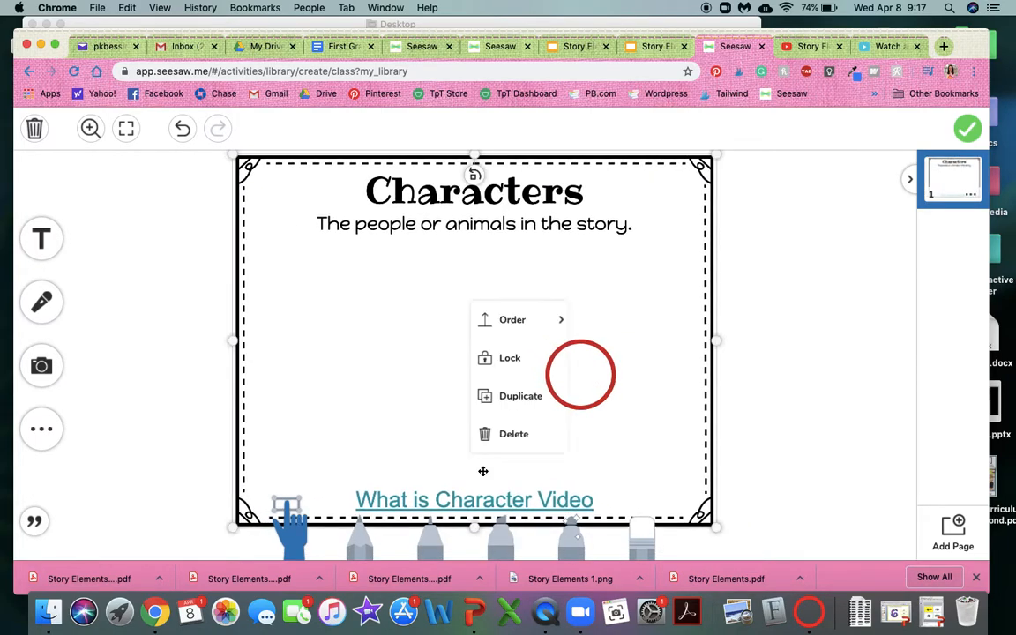
click(499, 352)
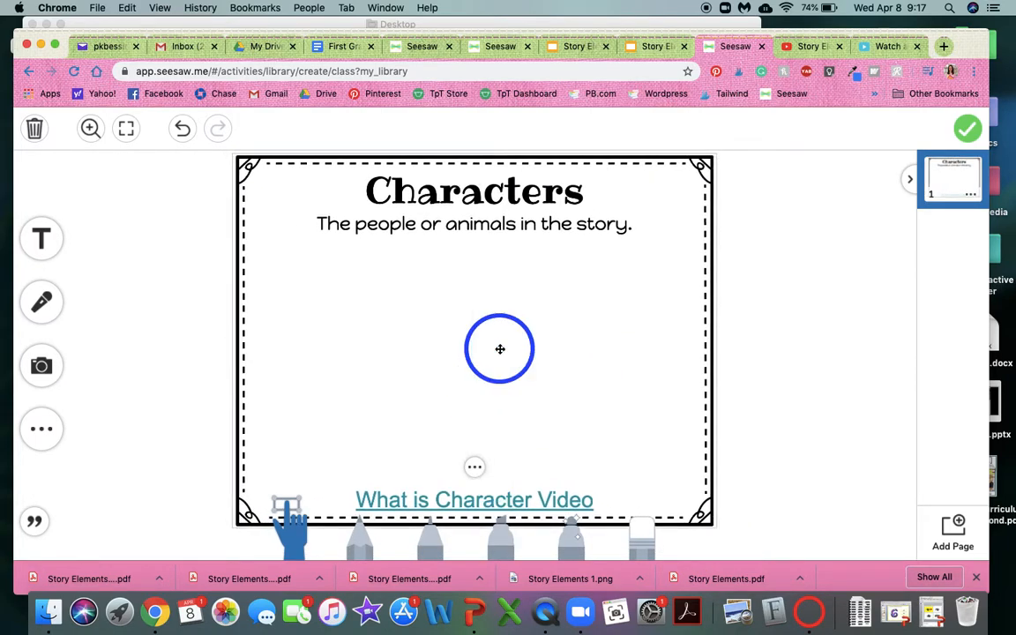
click(966, 130)
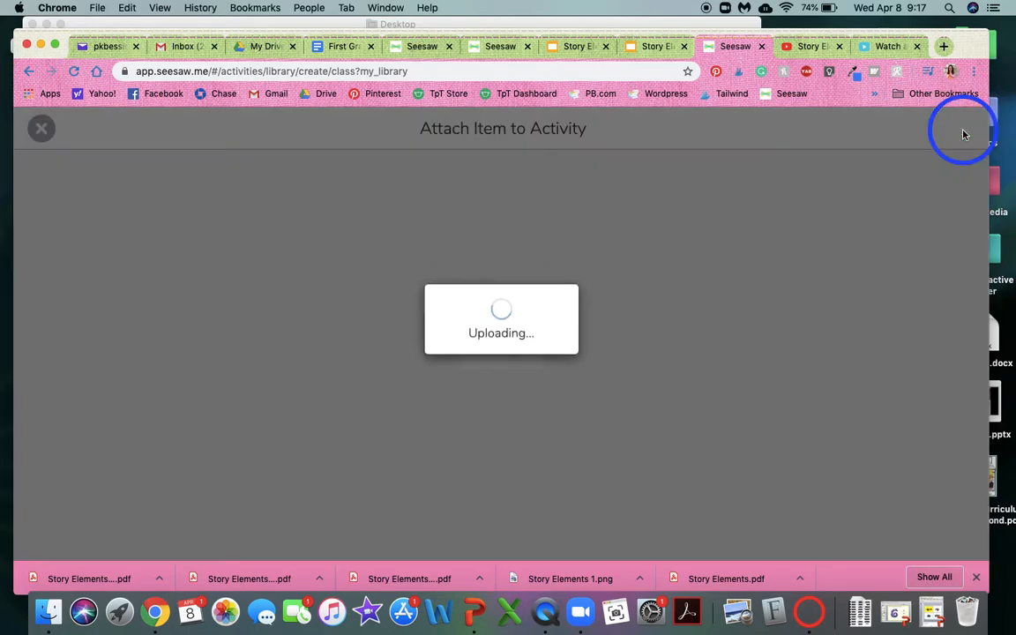
Add the line "View instructions and click on view original to access the What is Character Video Link." below the numbered student instructions.
scroll(511, 441, down, 4)
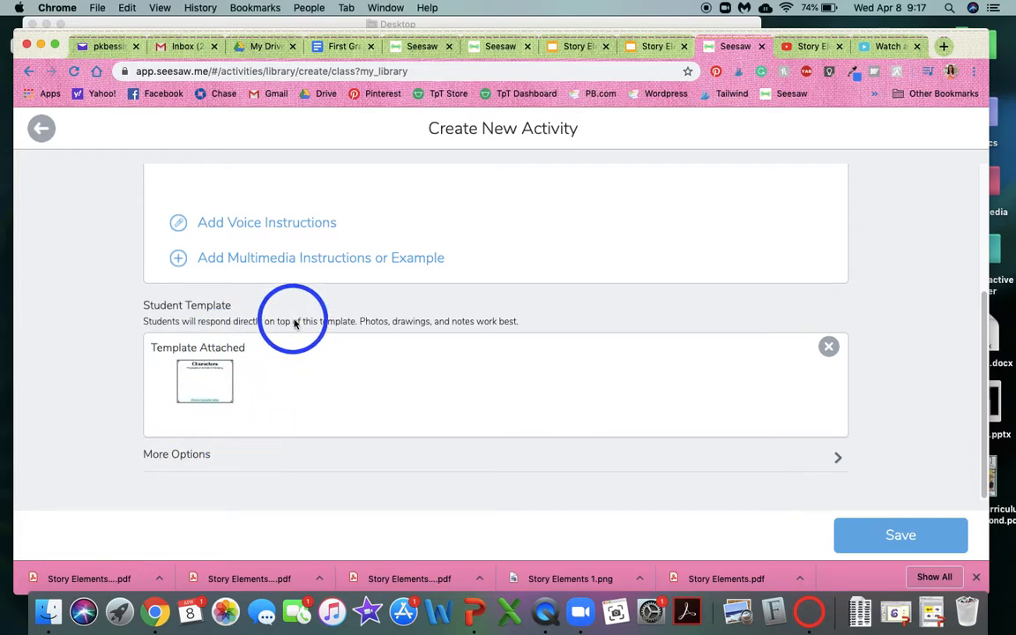
scroll(294, 322, up, 3)
click(189, 313)
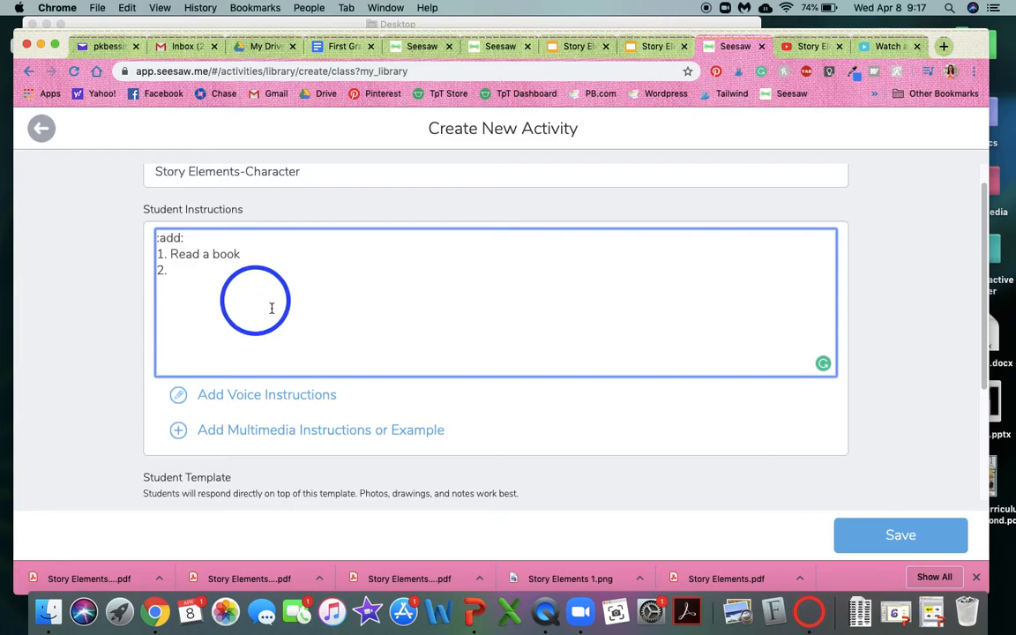
scroll(309, 326, down, 2)
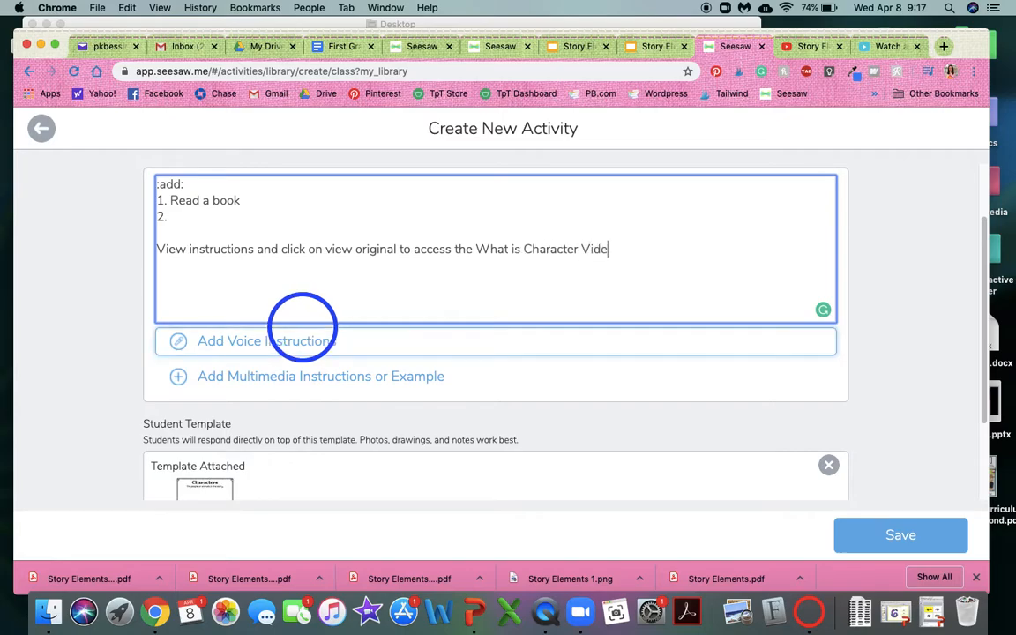
text(.)
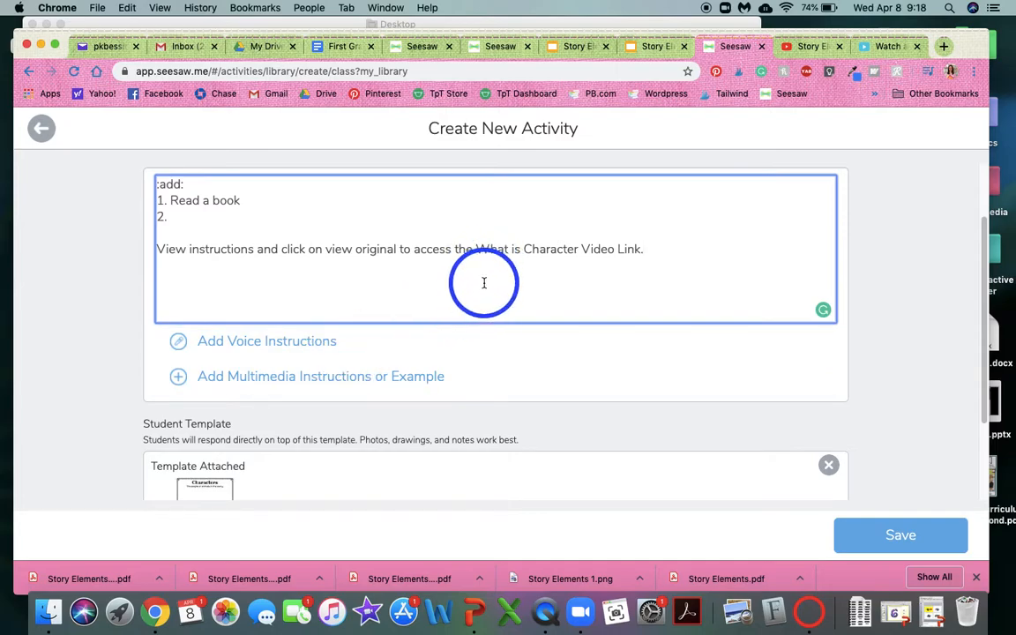
Complete the second numbered instruction with "Draw the character.".
click(255, 213)
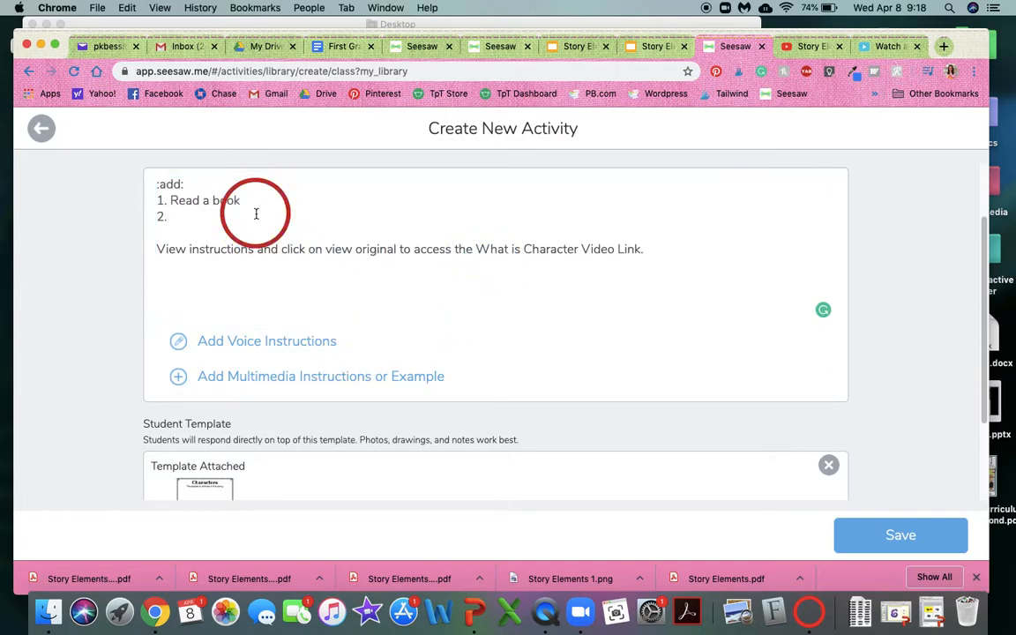
key(Return)
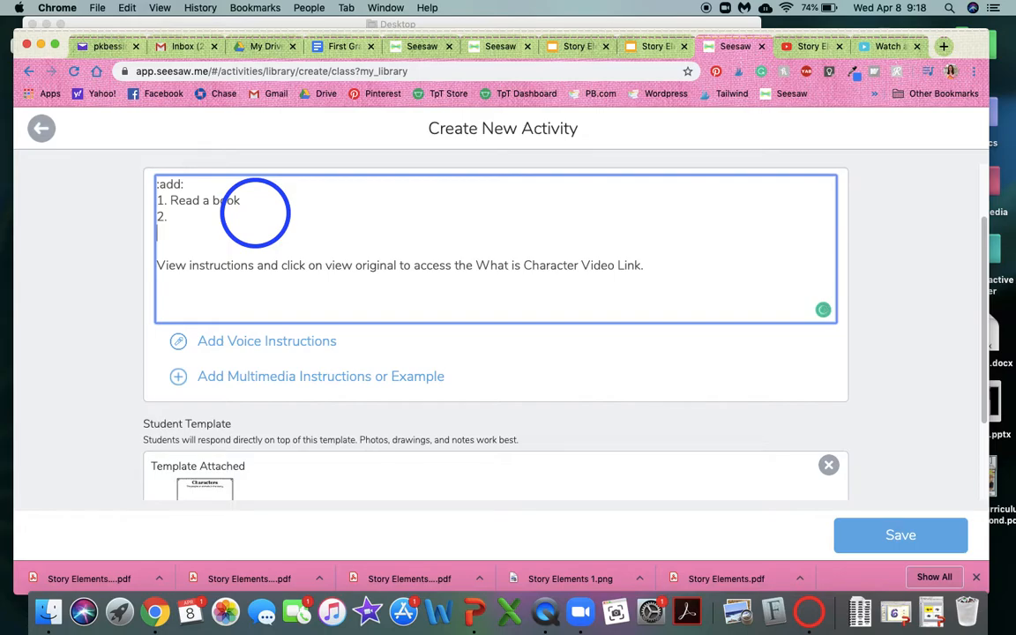
key(BackSpace)
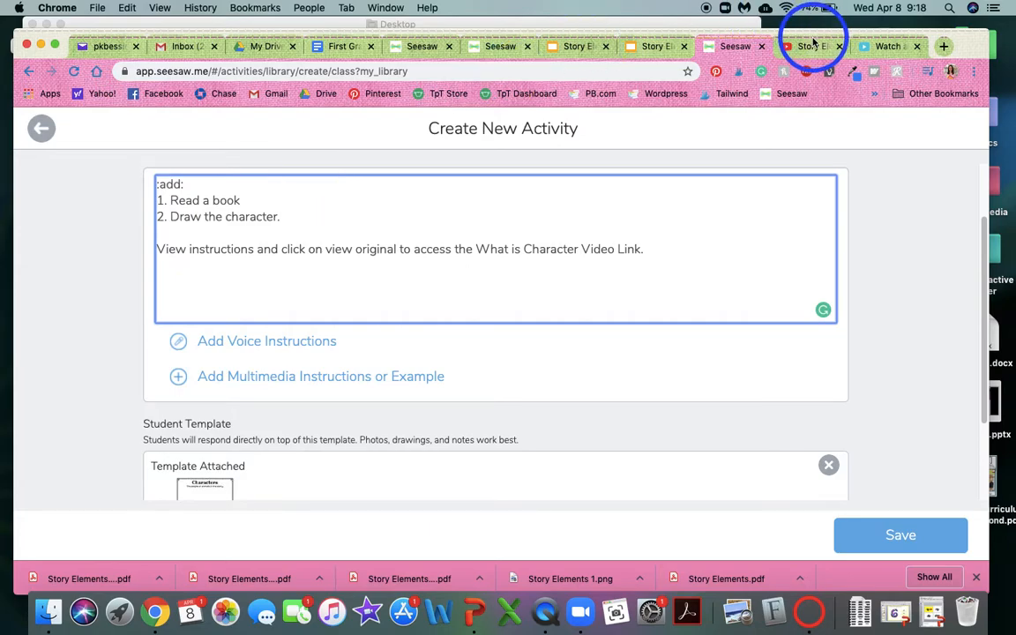
Take the safe URL of the "What Is a Character?" video from Safe YouTube and attach it as a link in the activity's multimedia instructions.
click(900, 48)
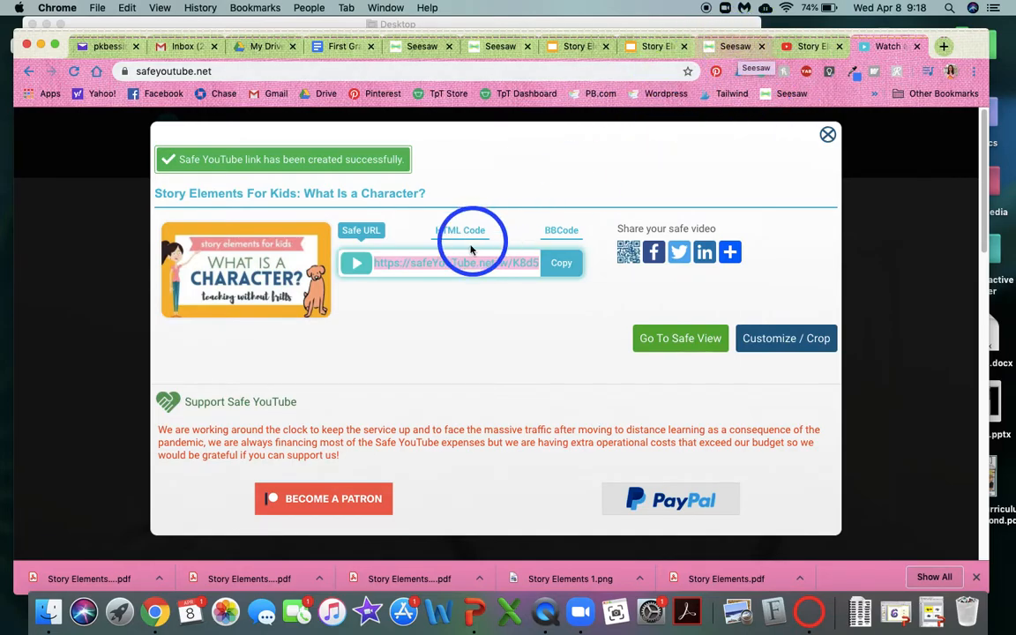
click(743, 47)
click(283, 383)
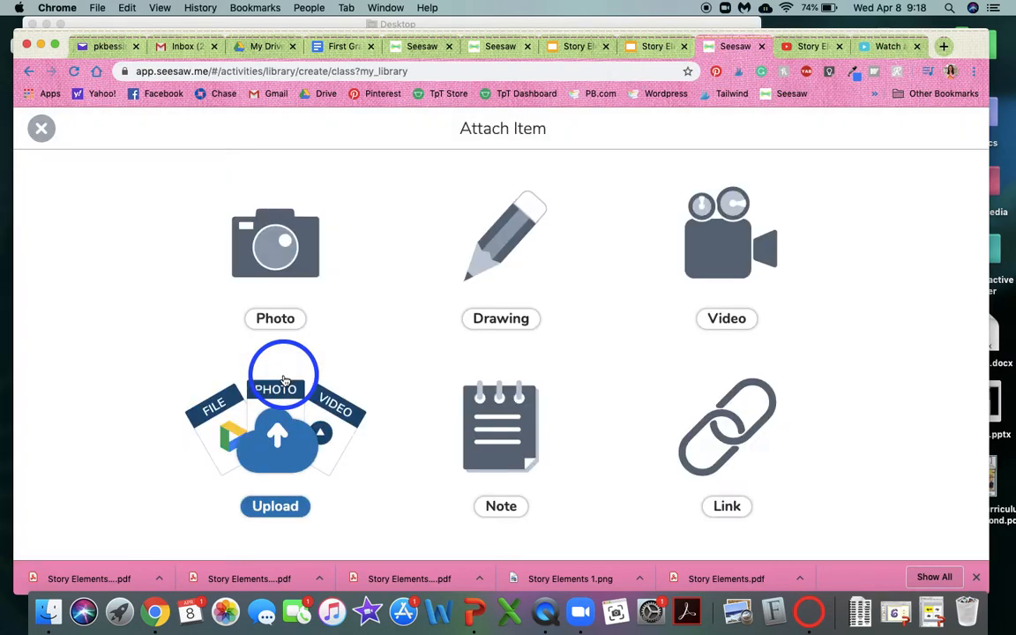
click(758, 432)
click(485, 188)
text(https://safeYouTube.net/w/K8d5)
click(959, 129)
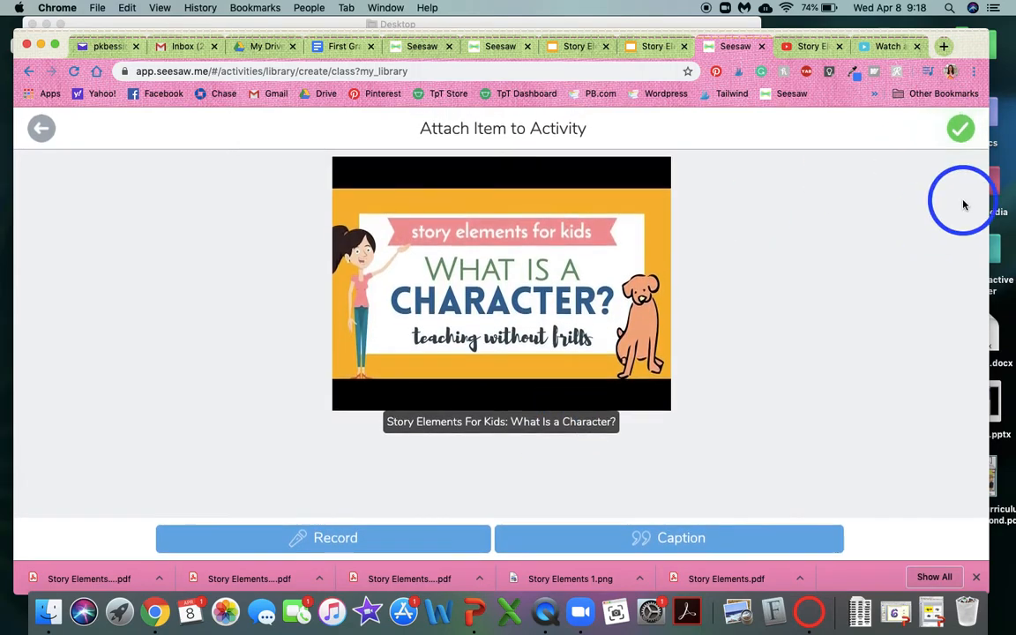
click(960, 129)
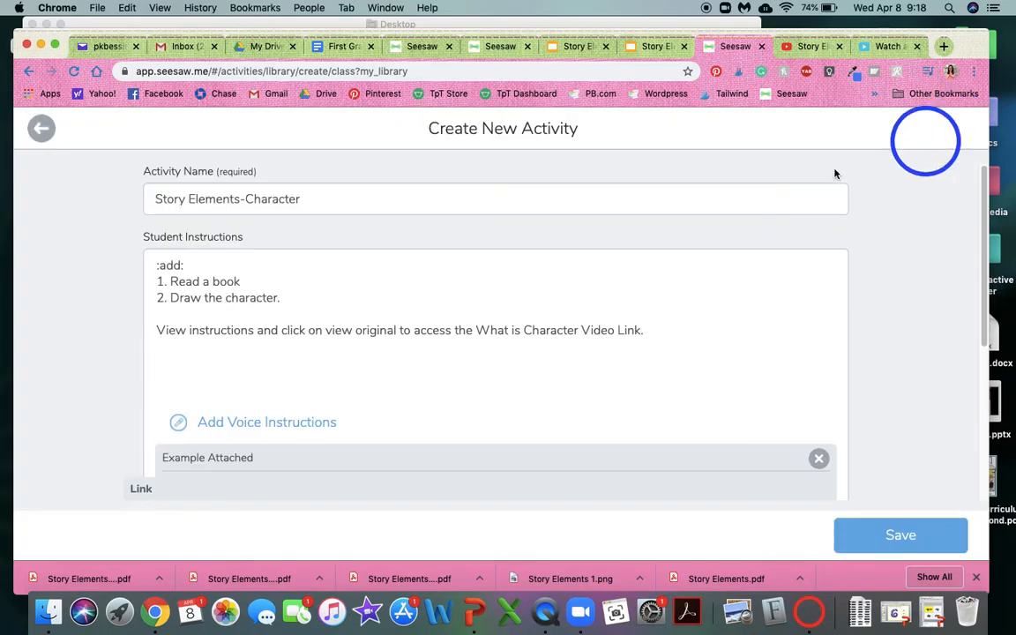
Remove the video link attached as the example from the activity's instructions and save the activity.
scroll(353, 335, down, 3)
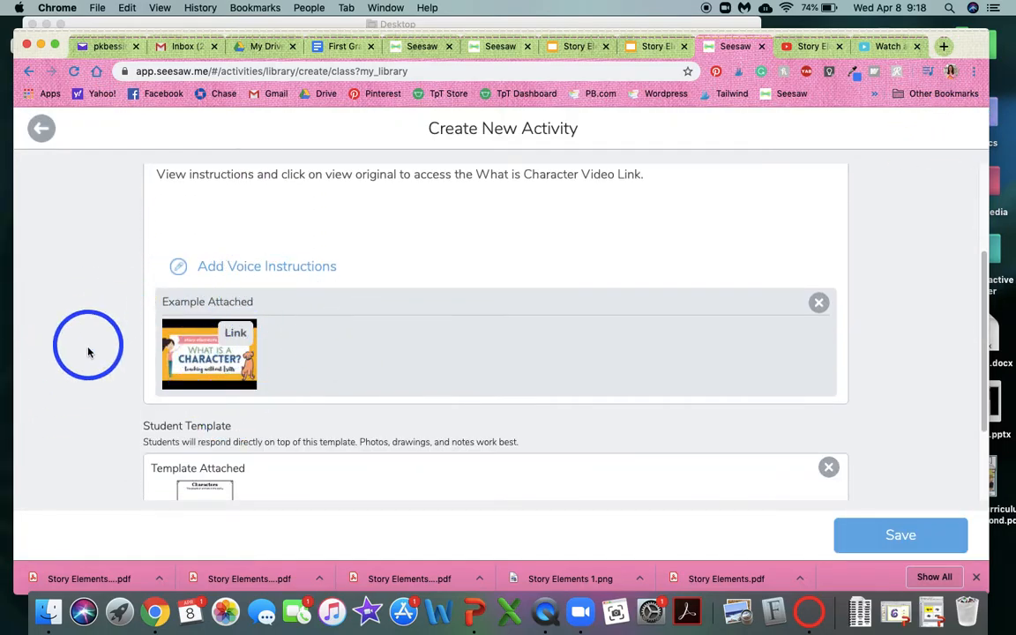
click(818, 302)
click(568, 347)
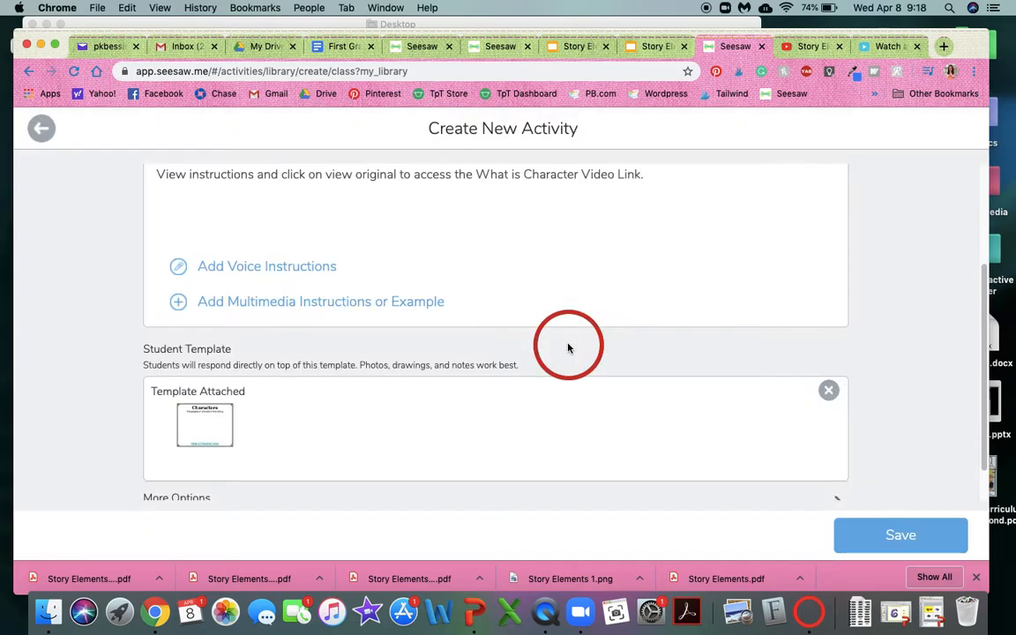
scroll(499, 338, up, 2)
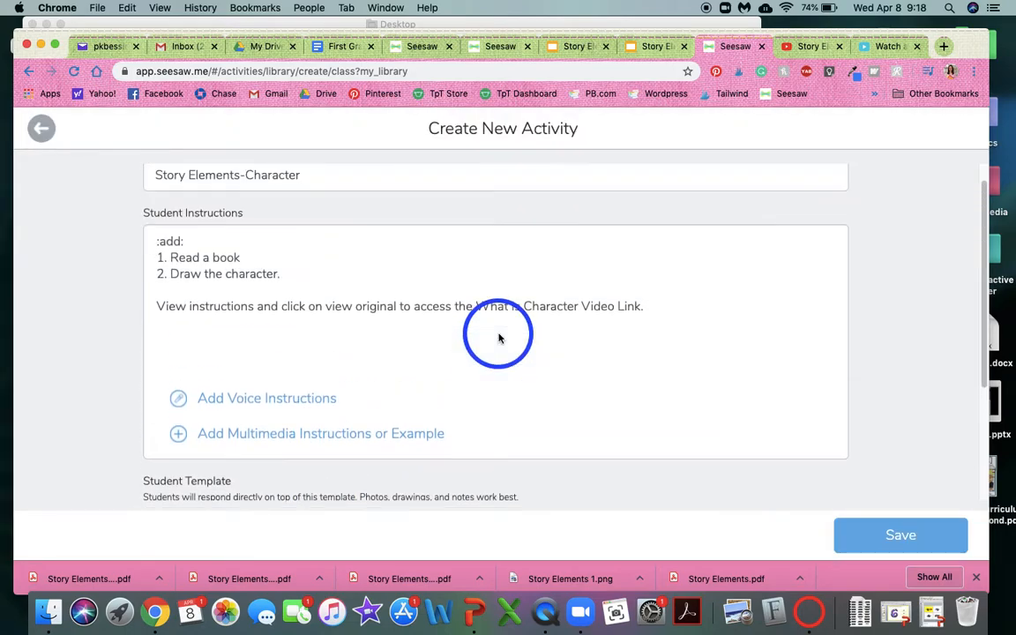
scroll(500, 338, down, 3)
click(894, 526)
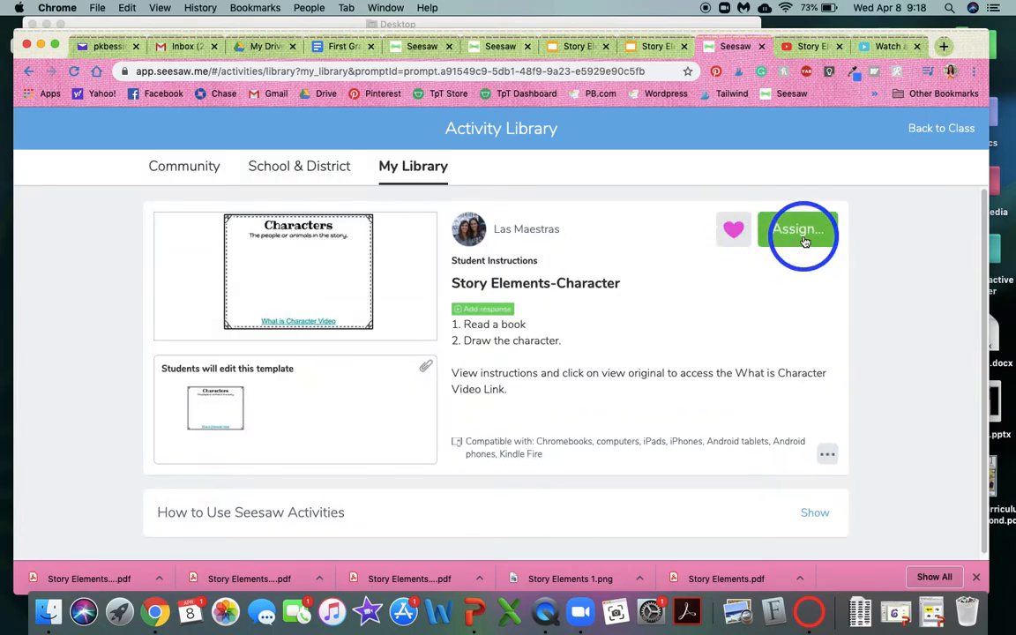
Assign the Story Elements-Character activity to the PD class only and dismiss the assignment confirmation.
click(799, 231)
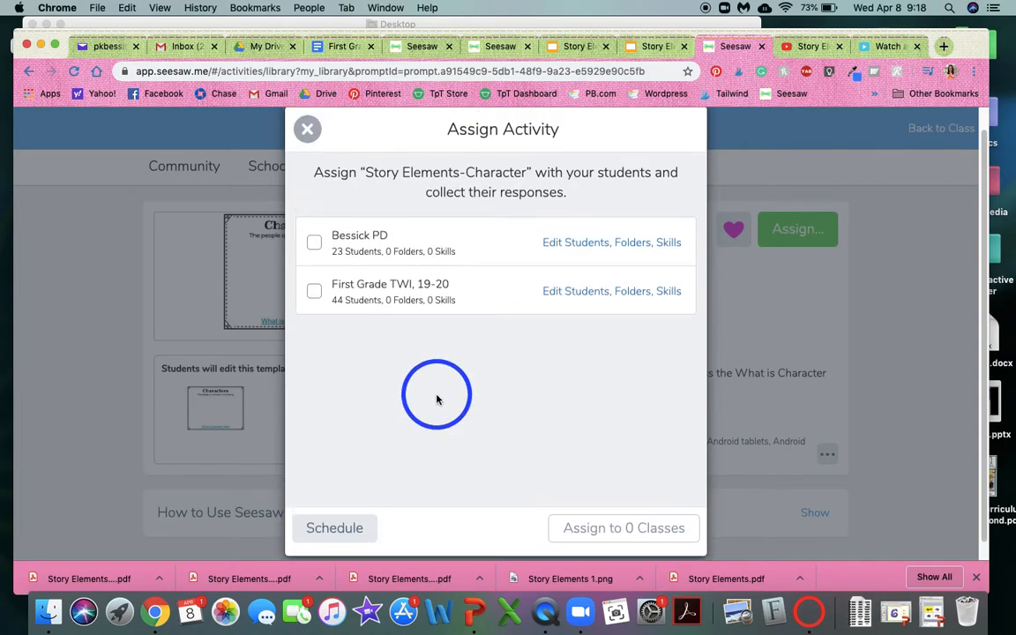
click(346, 262)
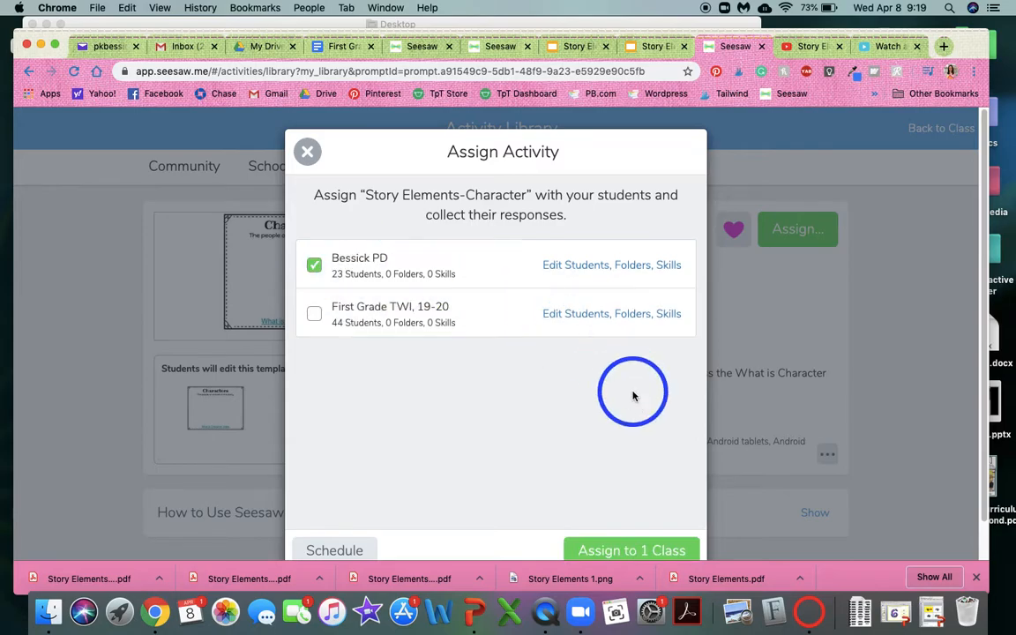
scroll(631, 392, down, 1)
click(615, 514)
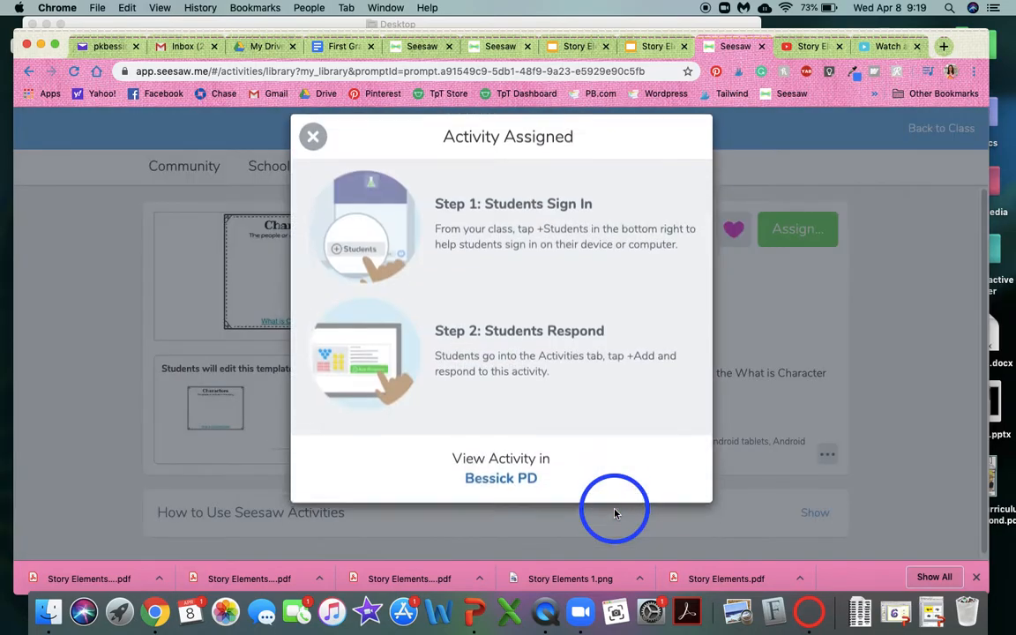
click(310, 159)
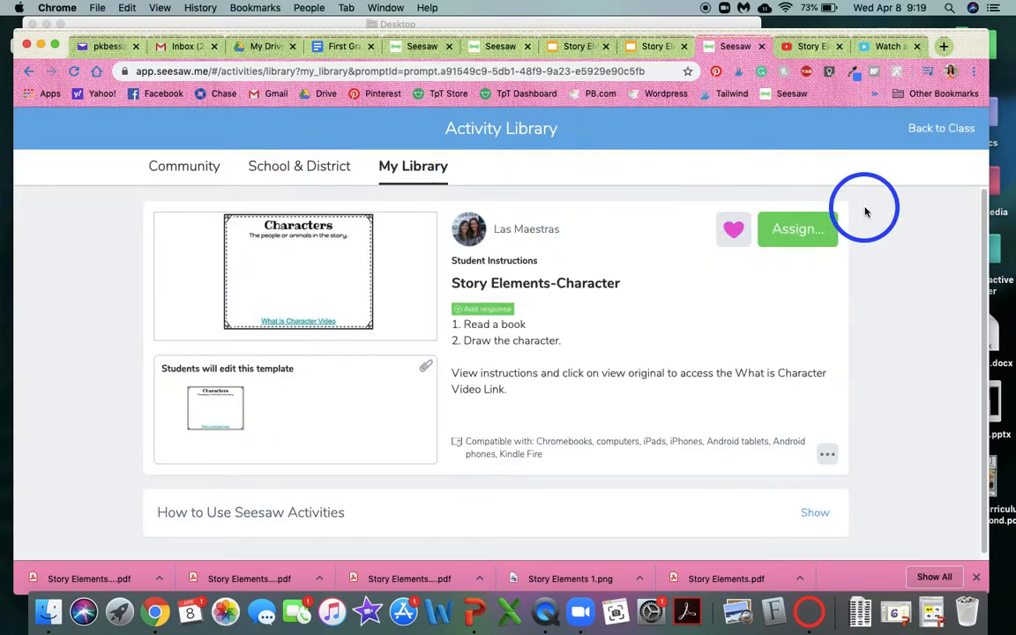
Return to the class and examine the posted Characters page in the class journal.
click(940, 128)
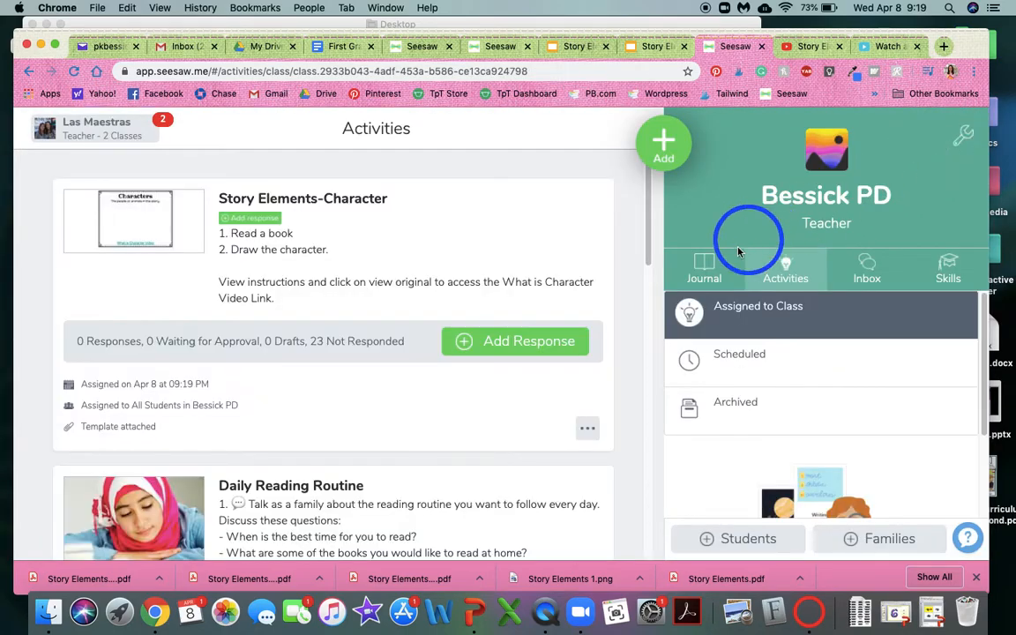
click(704, 272)
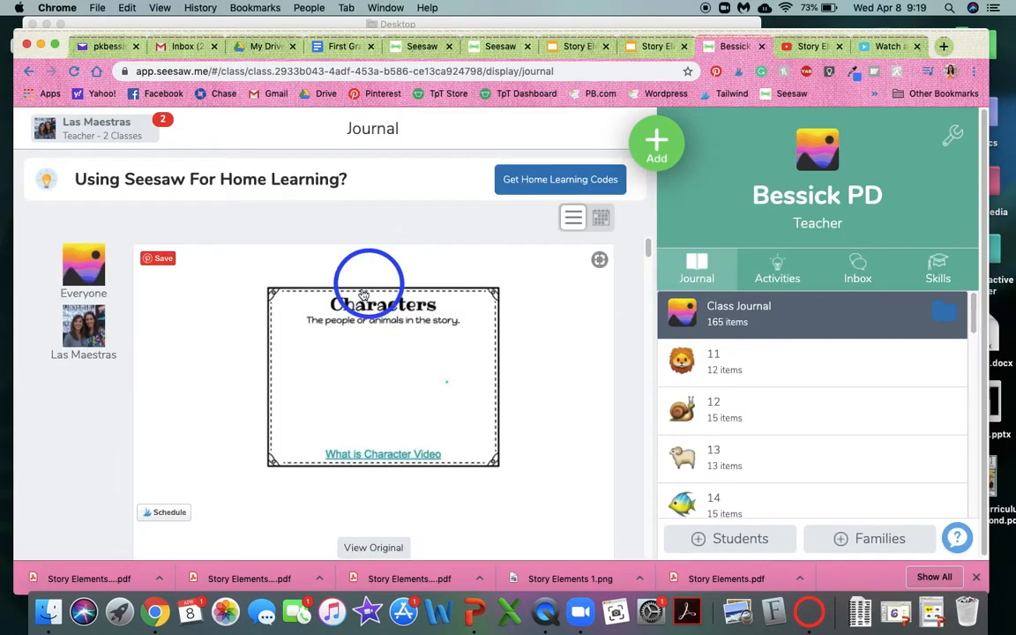
scroll(421, 375, down, 2)
scroll(424, 377, up, 3)
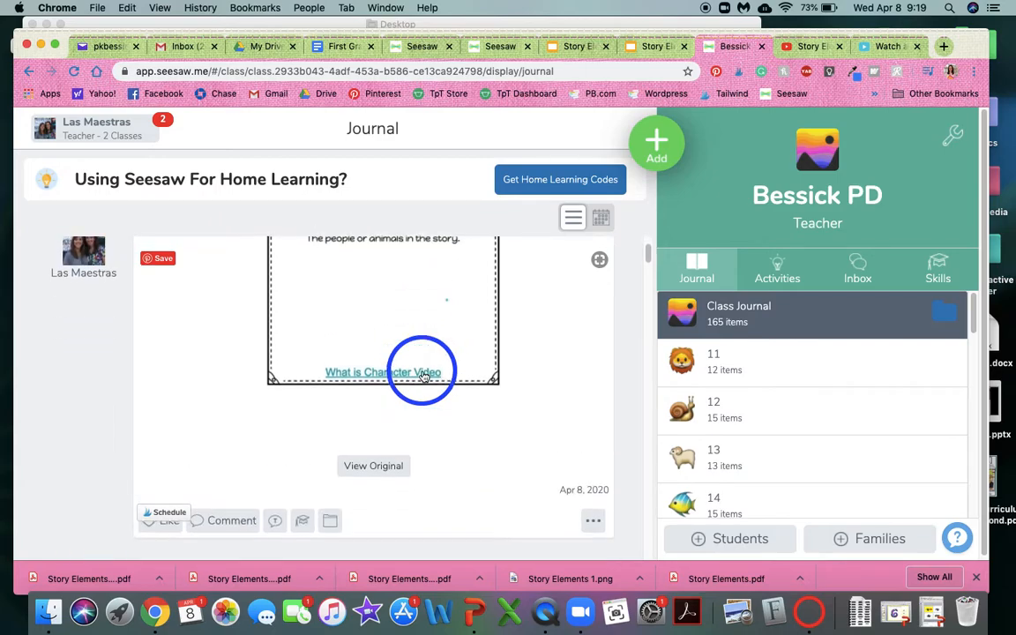
Start a response to the assigned Story Elements-Character activity as student 11.
click(789, 259)
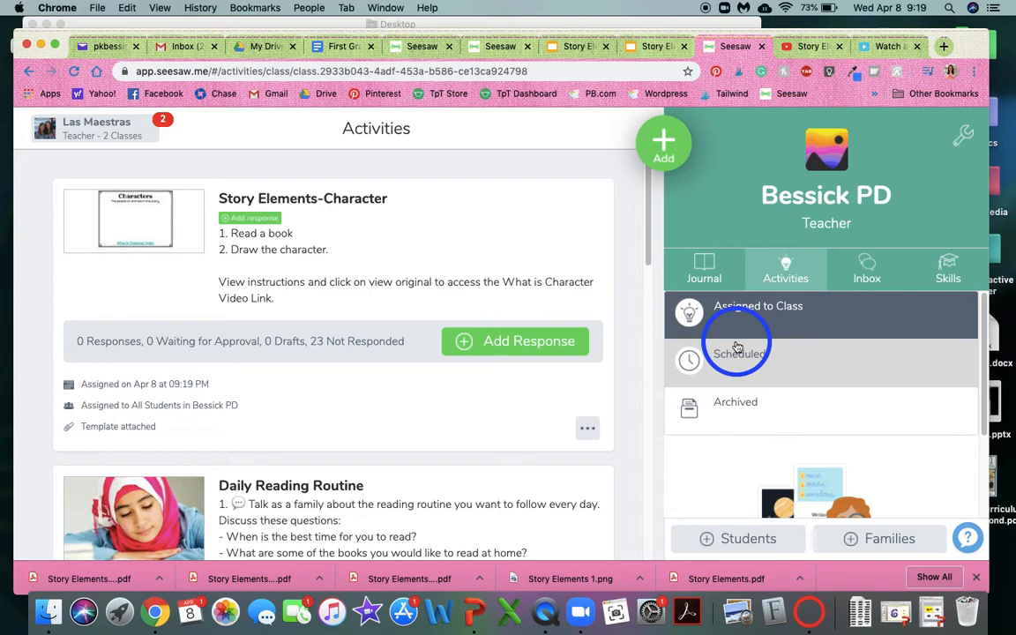
click(516, 342)
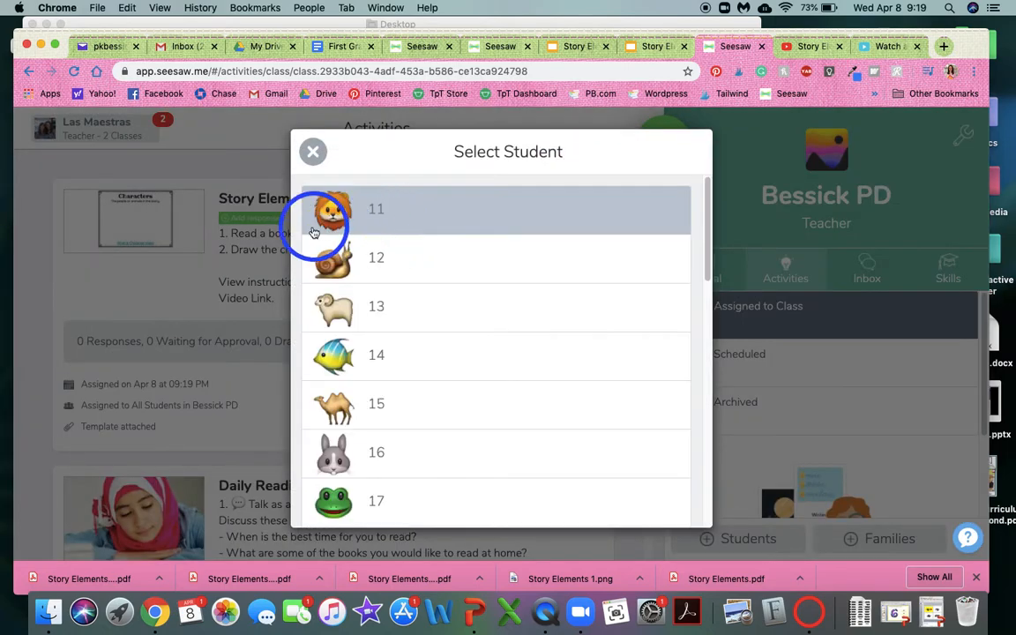
click(385, 211)
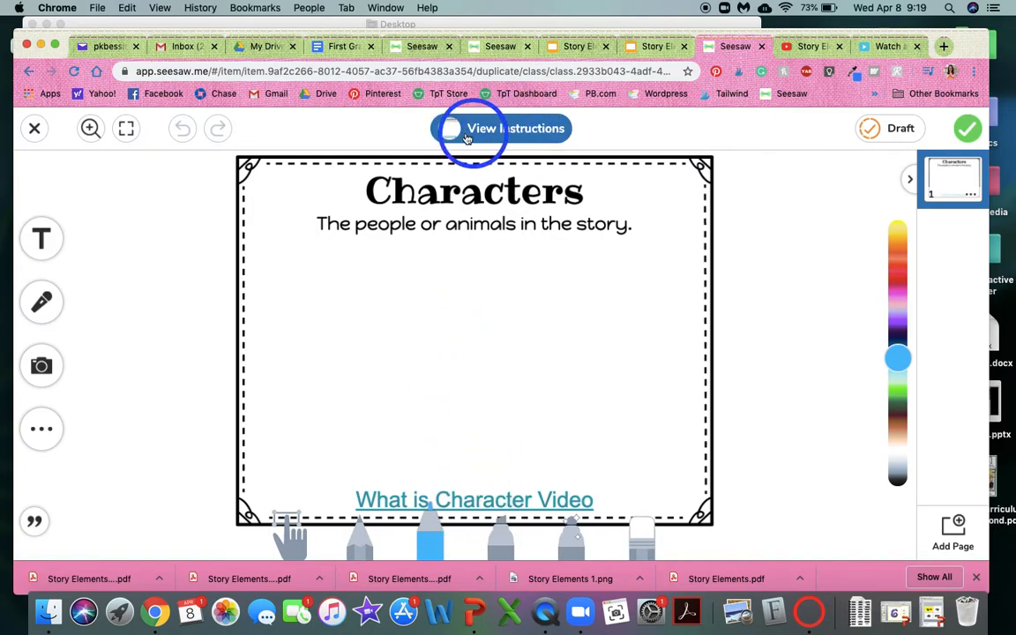
View the original PDF from the activity's instructions and follow its What is Character Video link to test it.
click(513, 127)
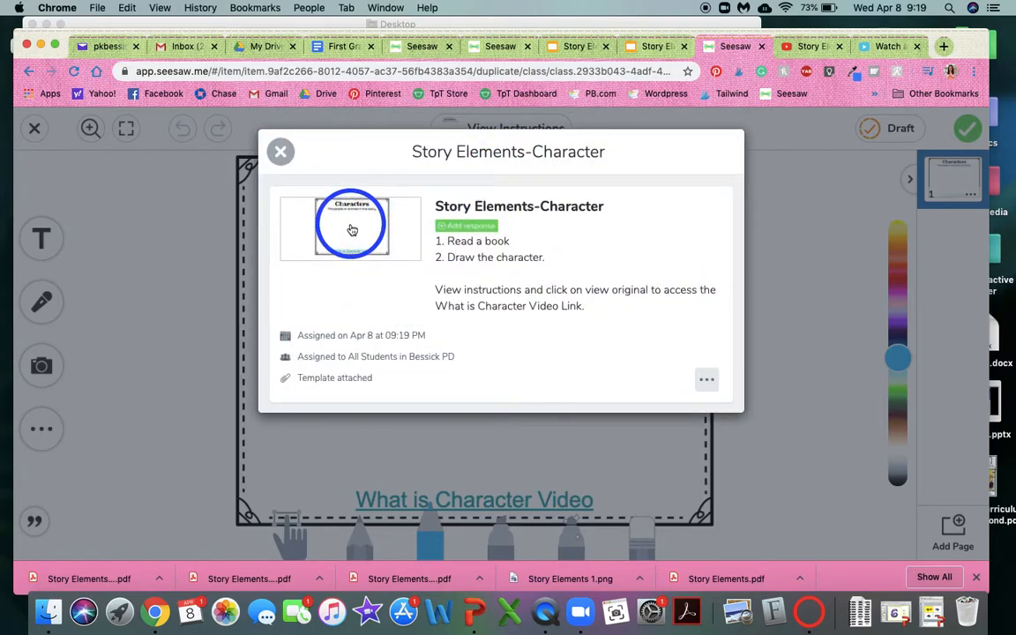
click(353, 230)
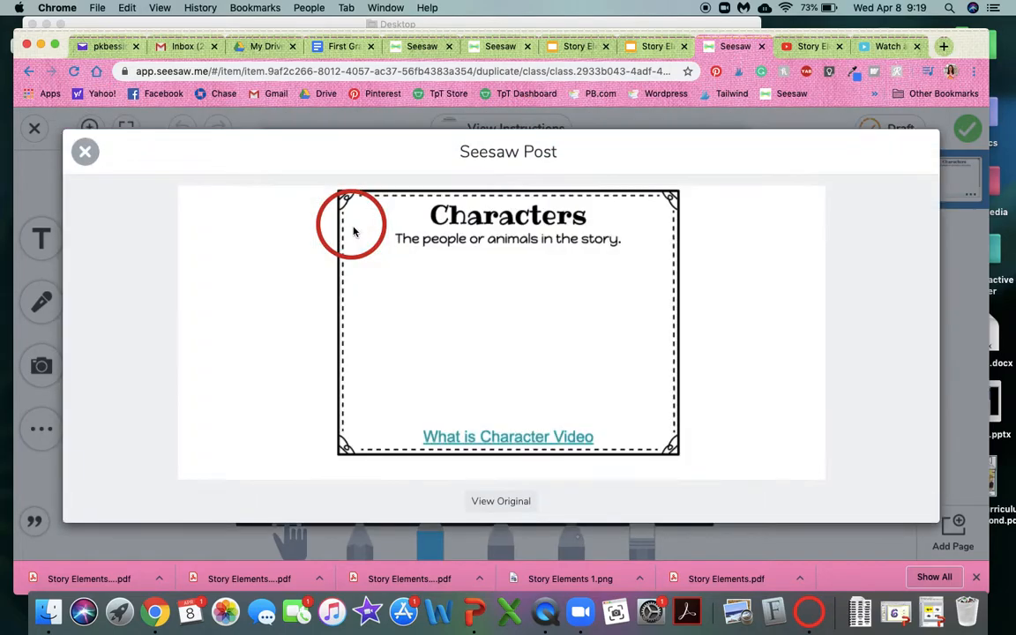
click(500, 502)
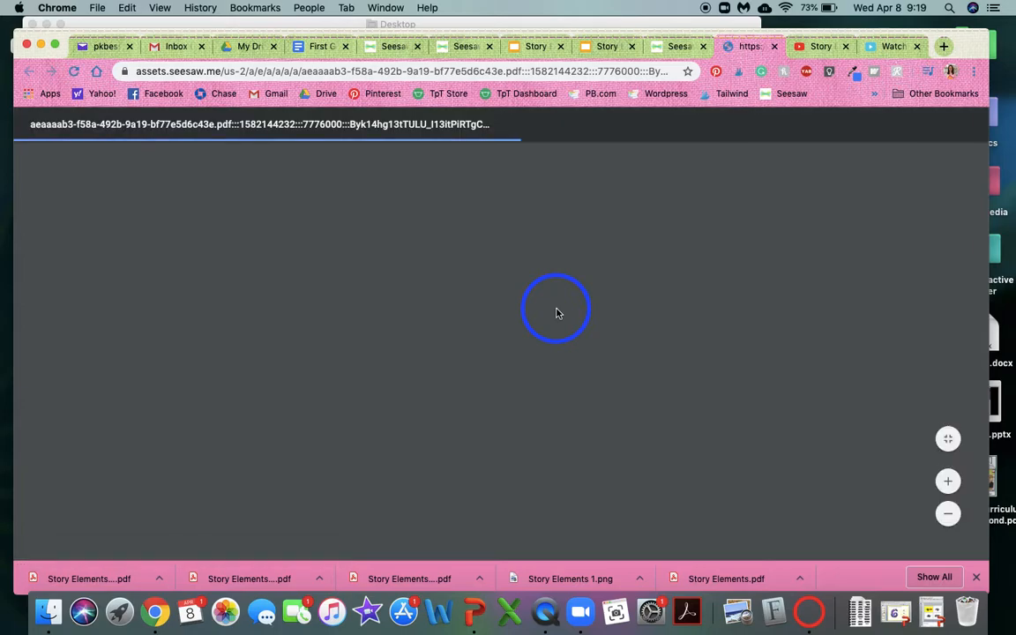
scroll(509, 375, down, 5)
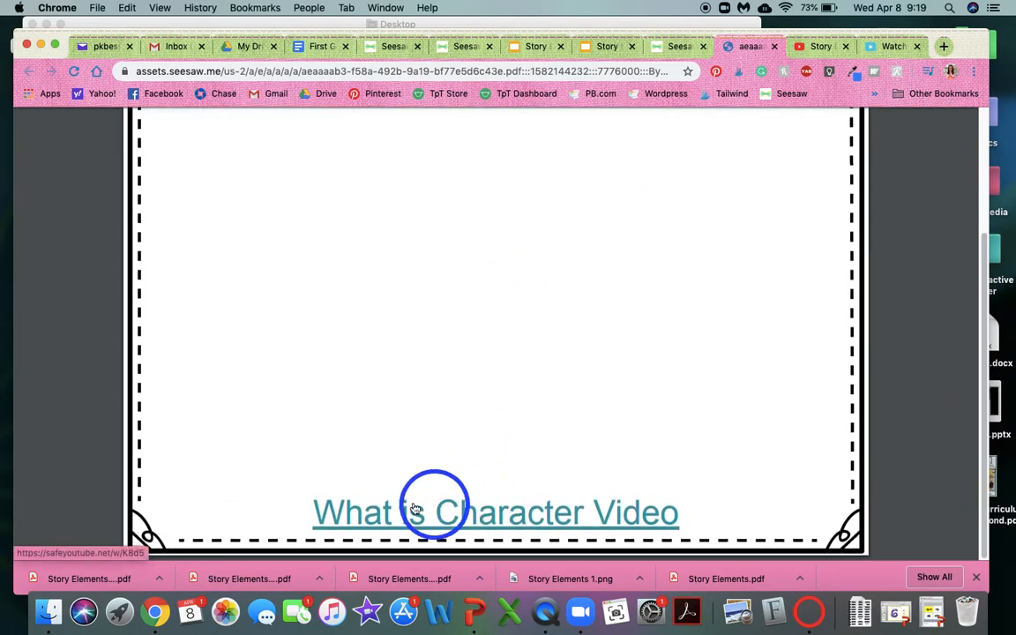
click(468, 513)
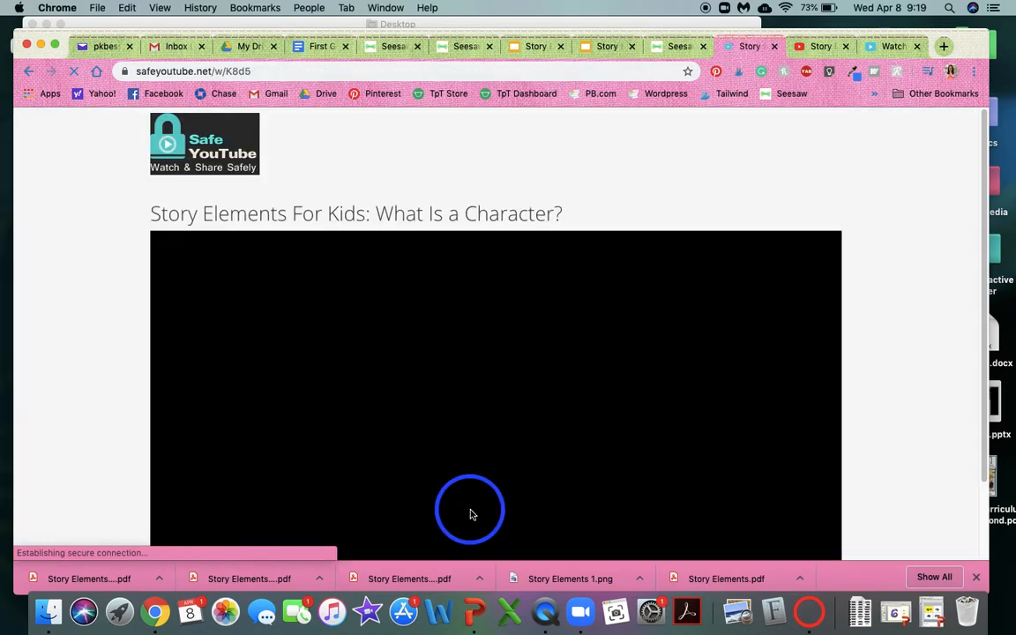
click(39, 70)
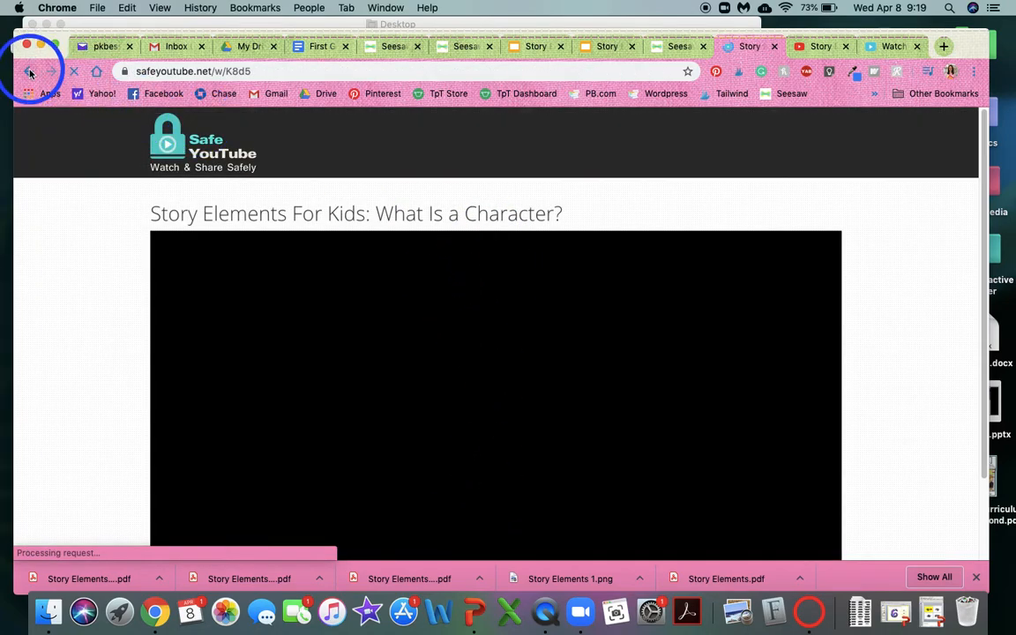
Go back to the Seesaw post, close the instructions and leave student 11's response without submitting it.
click(682, 47)
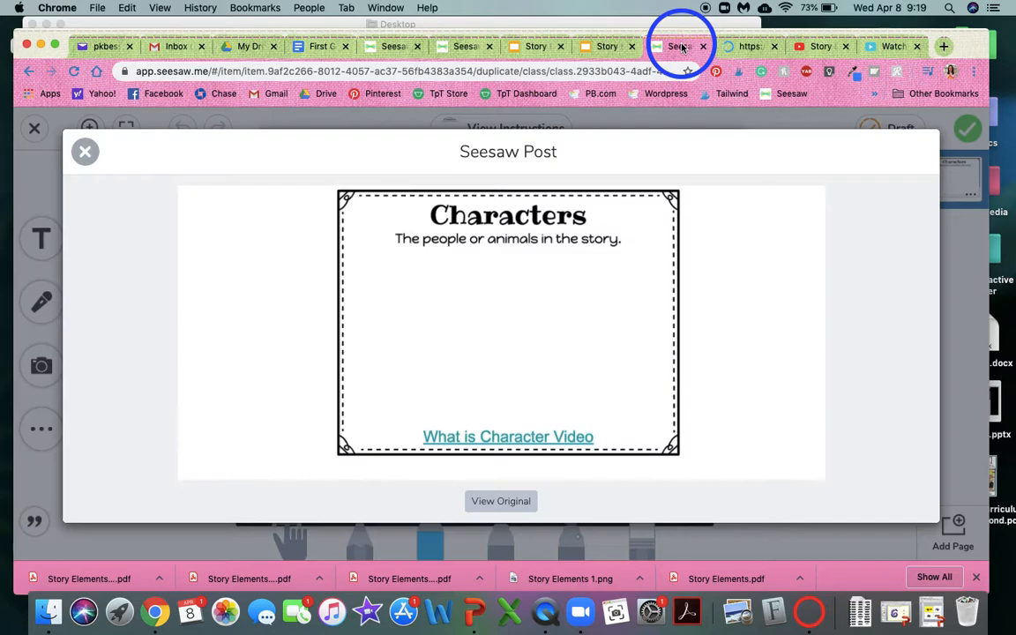
click(82, 152)
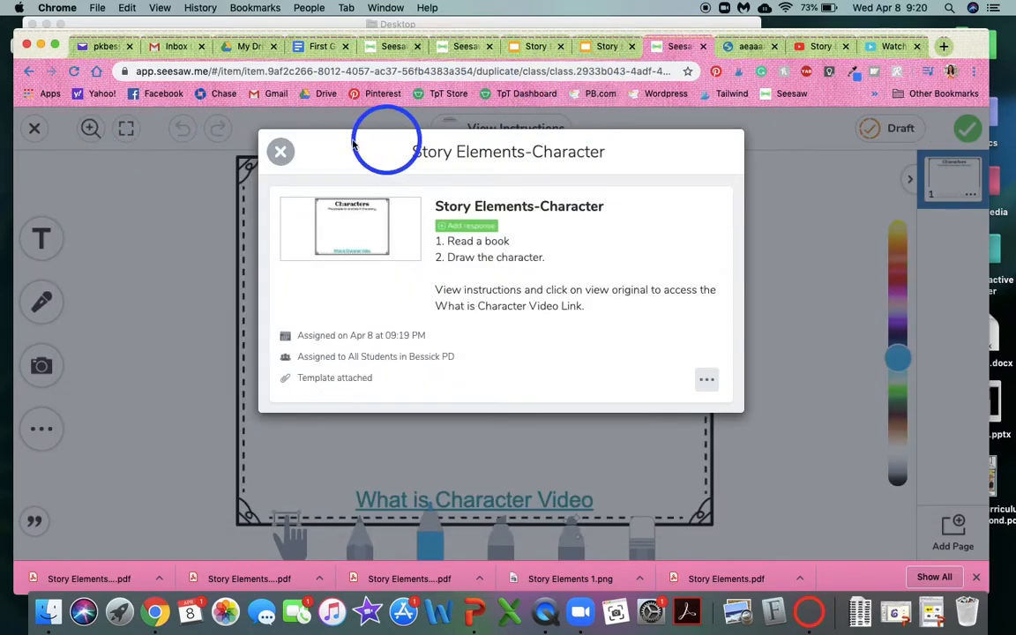
click(278, 152)
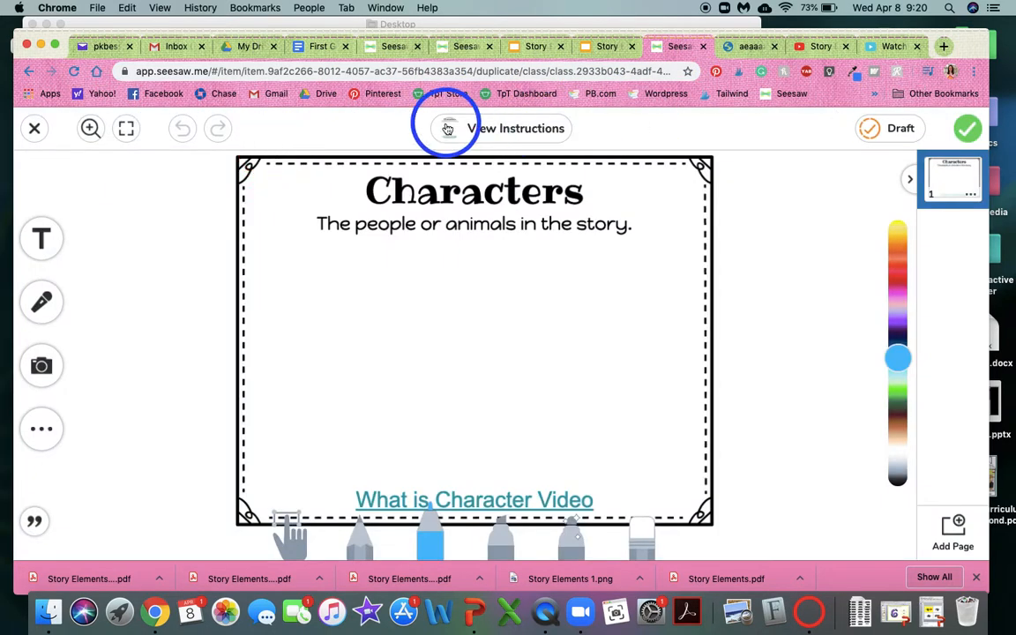
click(34, 128)
click(571, 380)
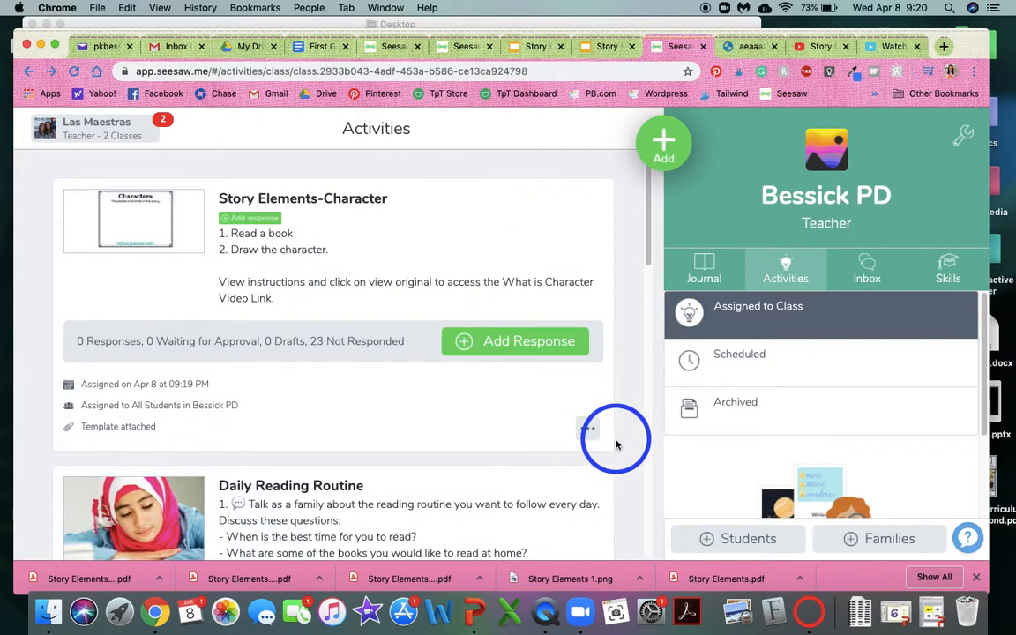
Open the assigned Story Elements-Character activity for editing and review its student instructions and attached template.
click(591, 427)
click(550, 374)
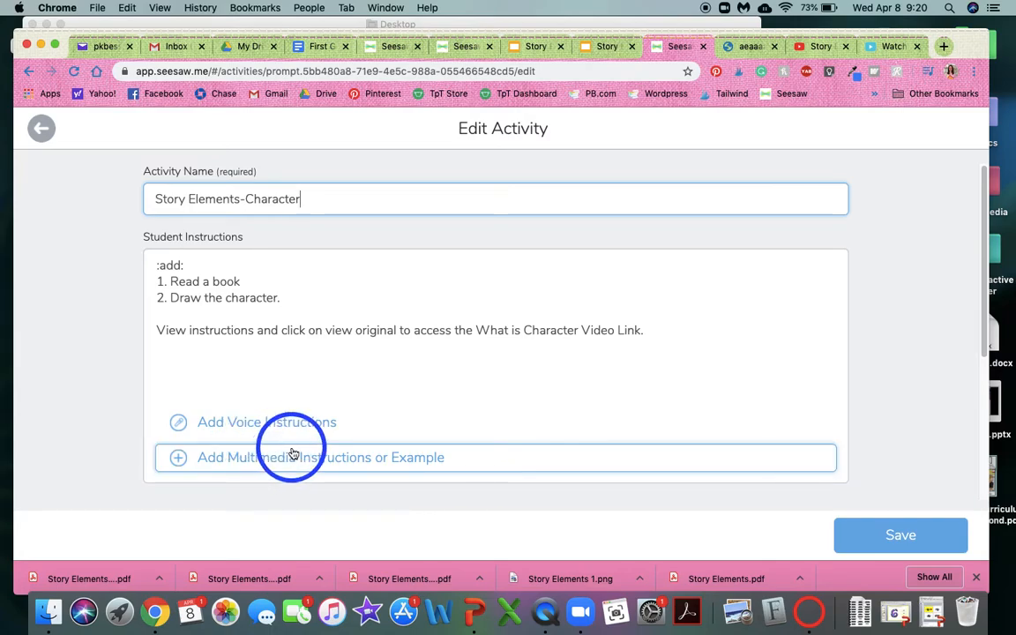
scroll(287, 454, down, 5)
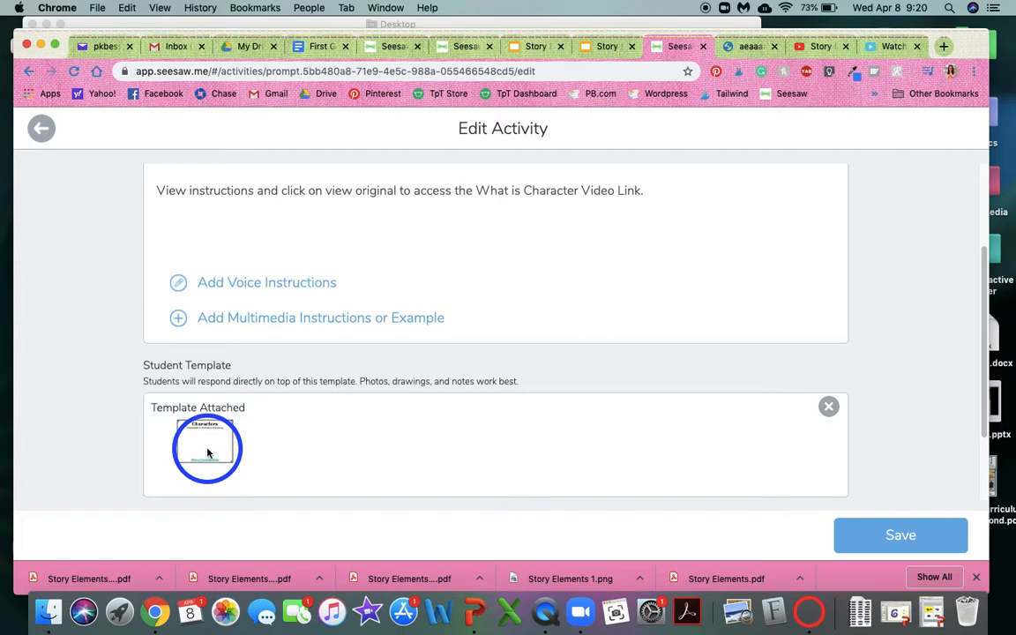
scroll(281, 437, up, 3)
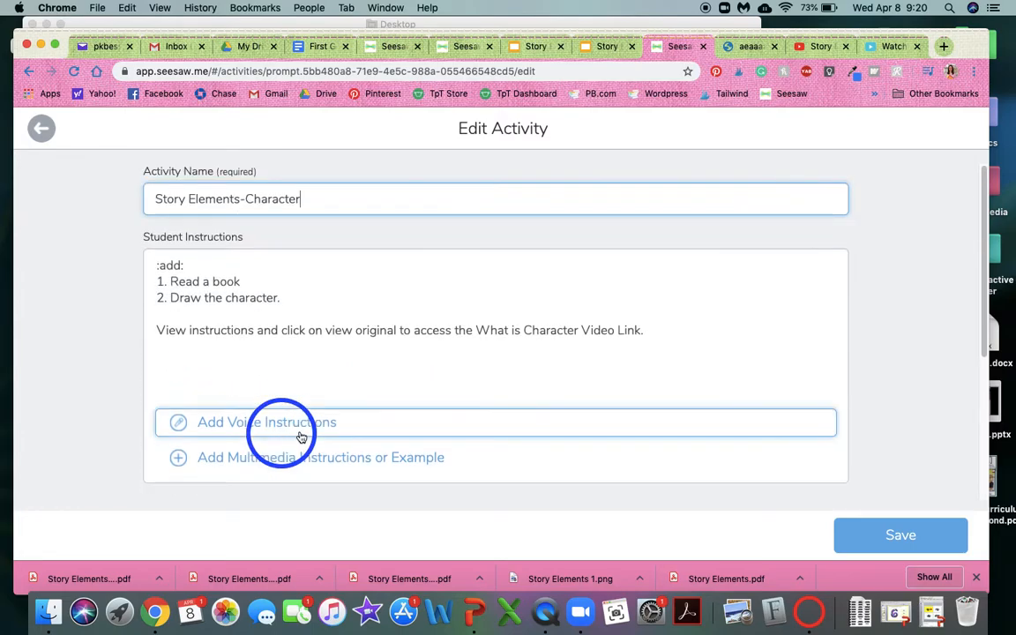
scroll(783, 327, down, 3)
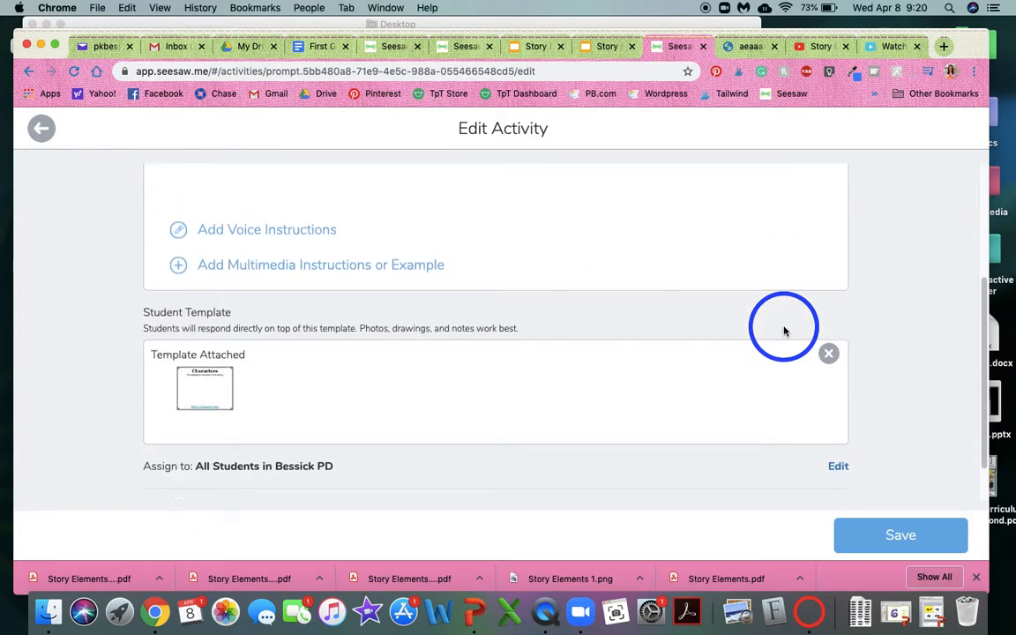
scroll(783, 326, up, 3)
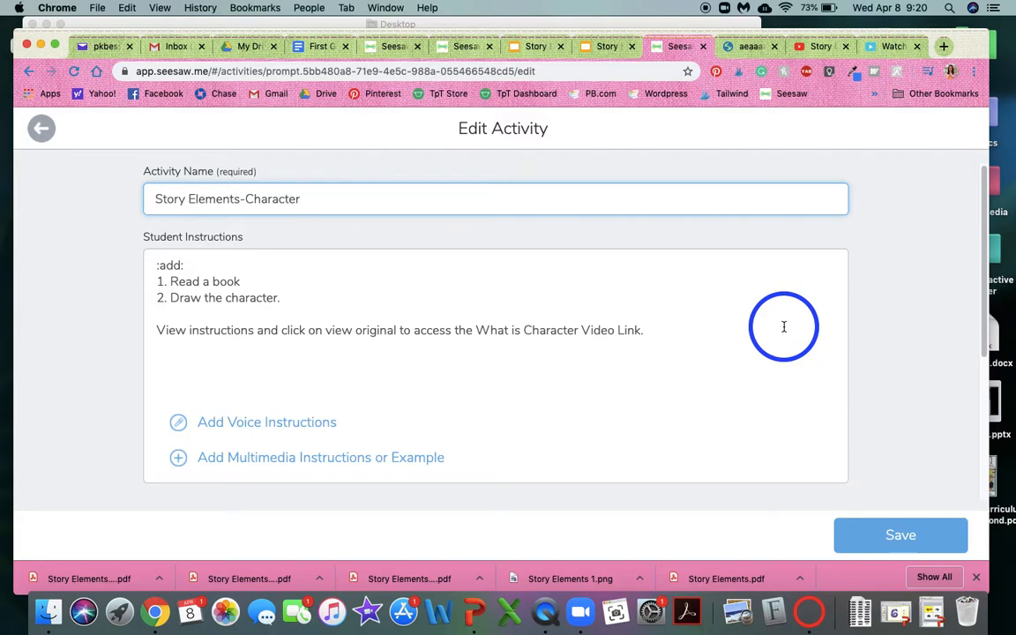
Switch to the Story Elements-Character presentation in Google Slides.
click(607, 46)
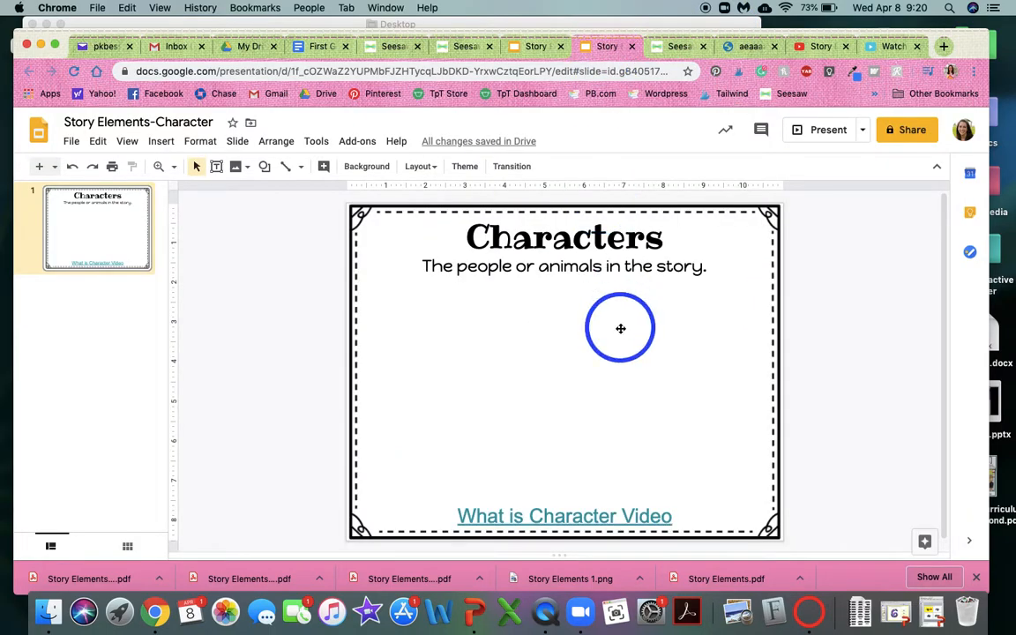